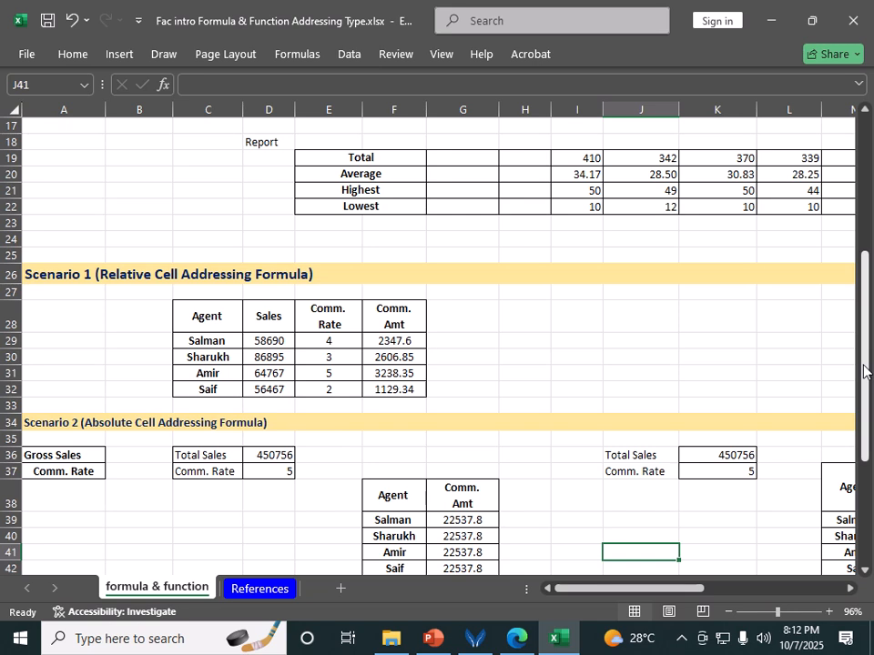
Step: Clear the existing Comm. Amt values in F29:F32 of the Scenario 1 table
{"action": "left_click_drag", "start_coordinate": [865, 364], "coordinate": [871, 474]}
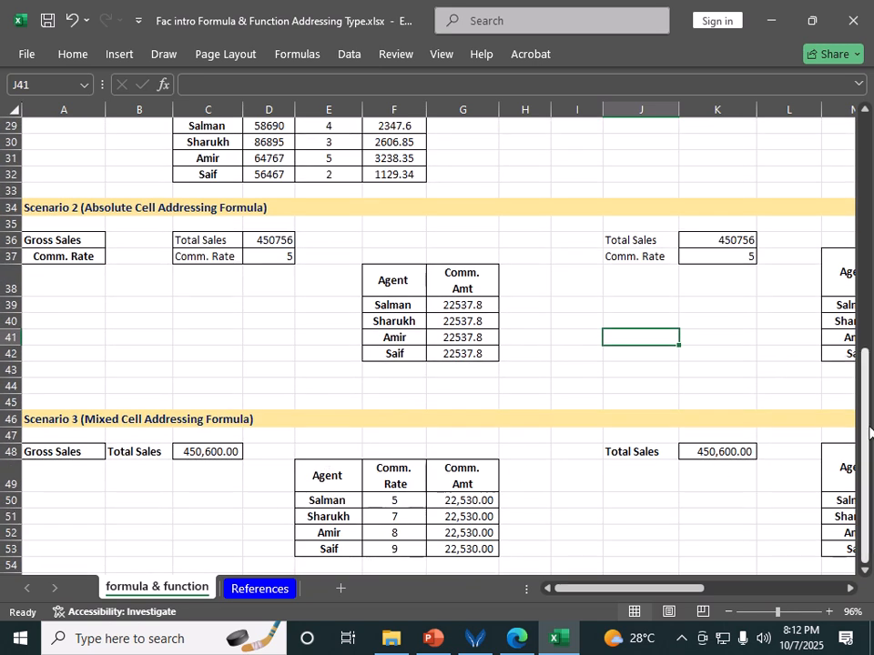
{"action": "left_click_drag", "start_coordinate": [870, 428], "coordinate": [868, 321]}
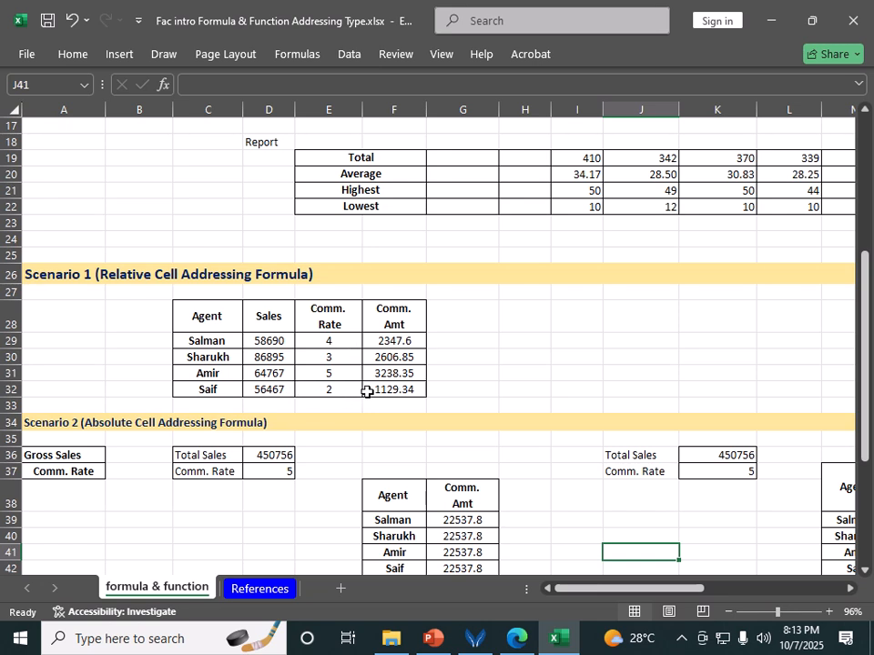
{"action": "left_click_drag", "start_coordinate": [413, 341], "coordinate": [393, 389]}
{"action": "key", "text": "Delete"}
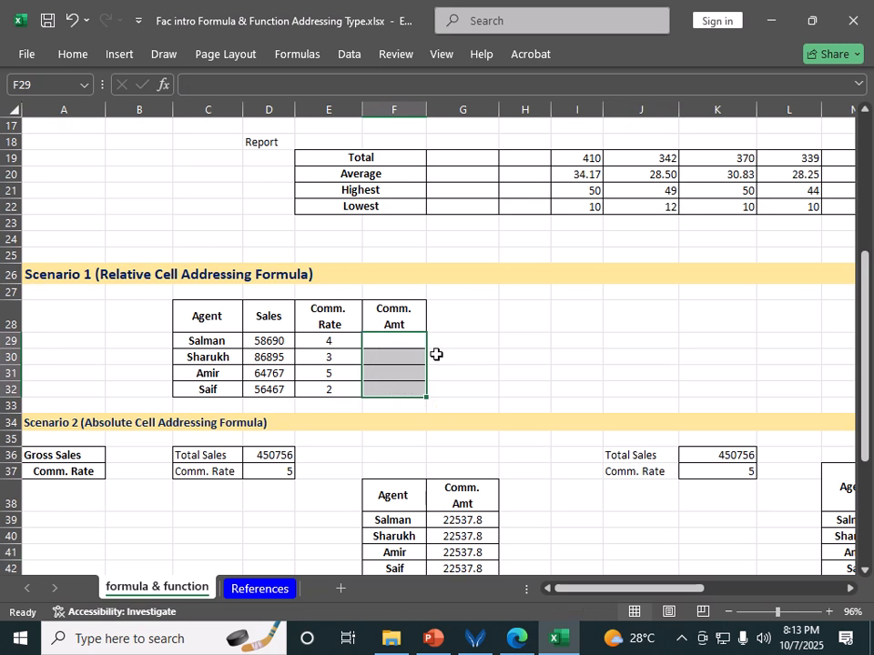
{"action": "left_click", "coordinate": [455, 349]}
Step: Enter =D29*E29/100 in F29 to calculate the first agent's commission amount, and fill the formula down to F32
{"action": "left_click", "coordinate": [380, 343]}
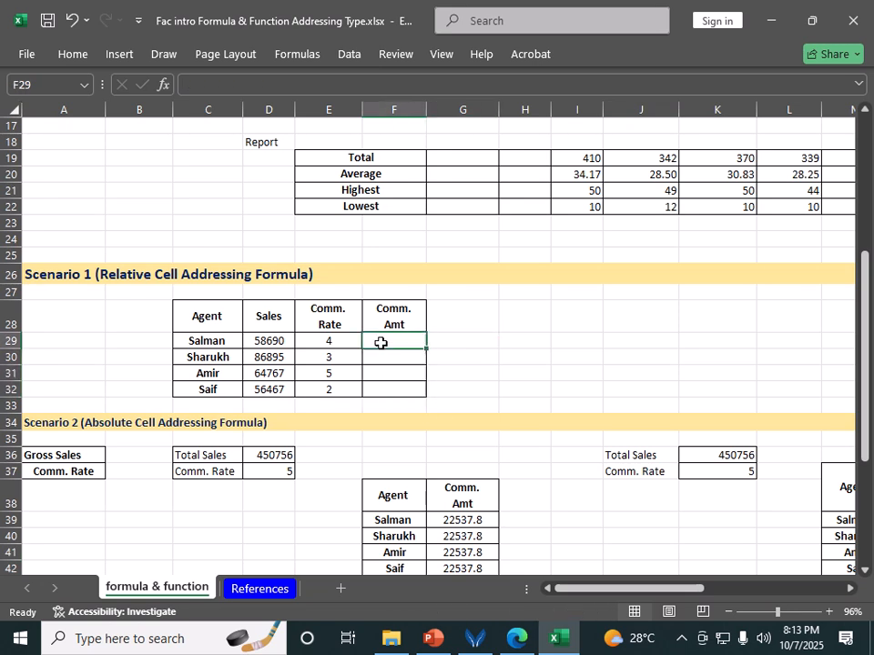
{"action": "type", "text": "="}
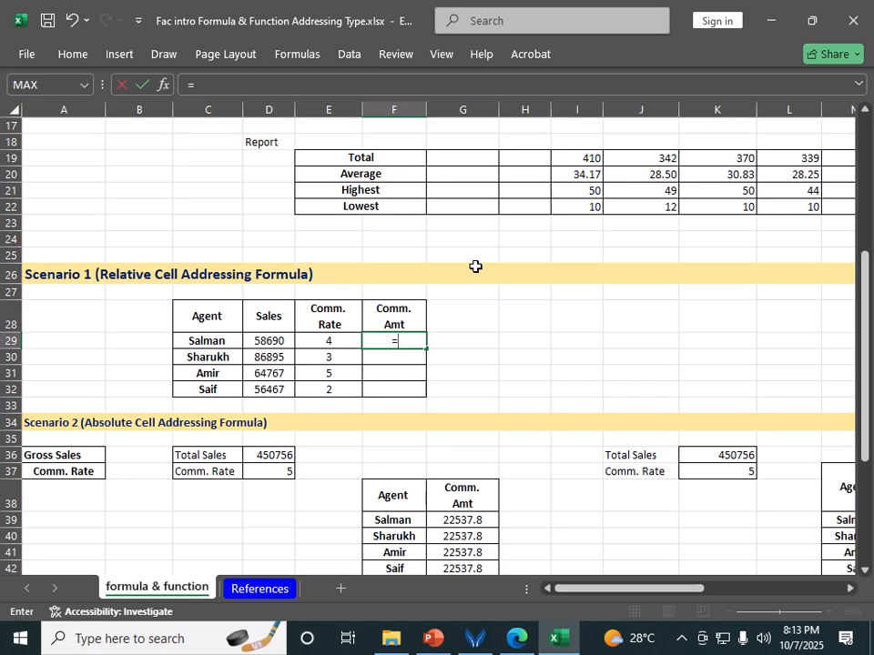
{"action": "left_click", "coordinate": [254, 339]}
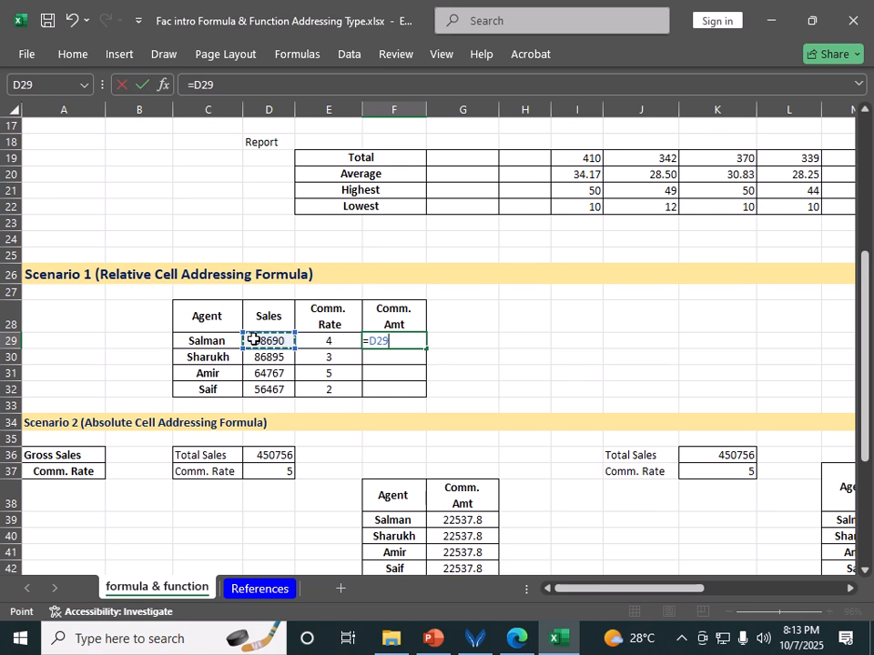
{"action": "type", "text": "*"}
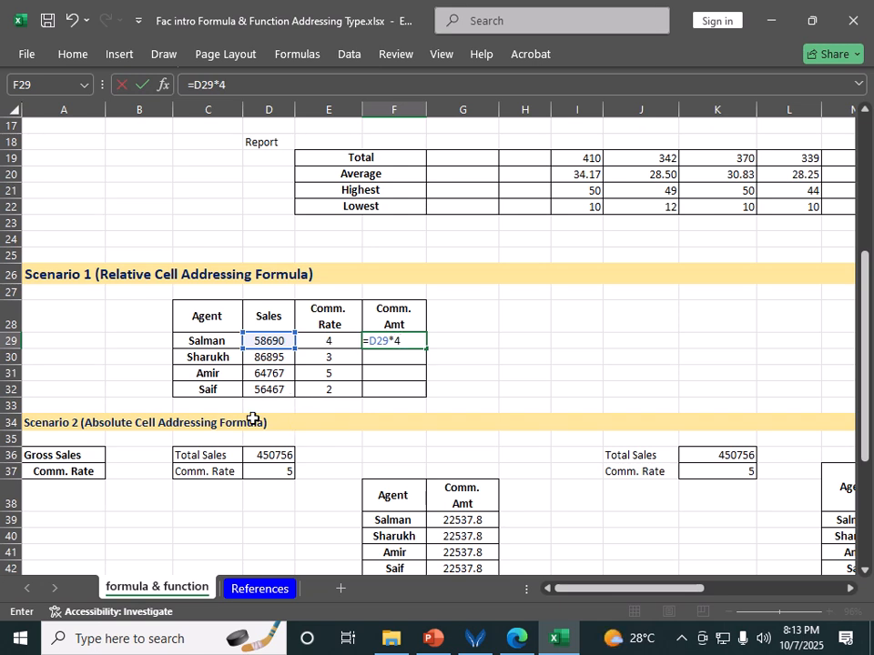
{"action": "key", "text": "BackSpace"}
{"action": "left_click", "coordinate": [320, 342]}
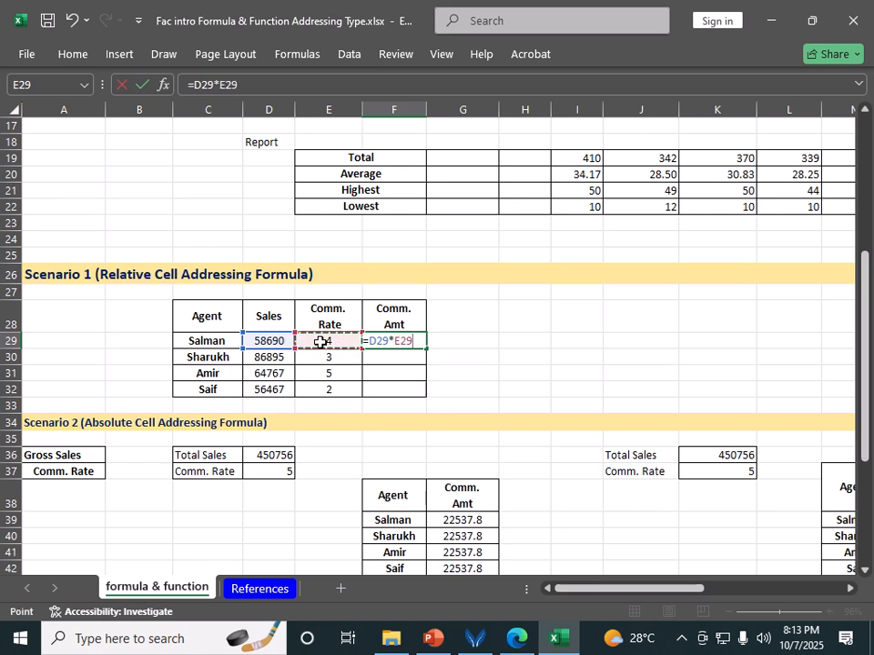
{"action": "type", "text": "/"}
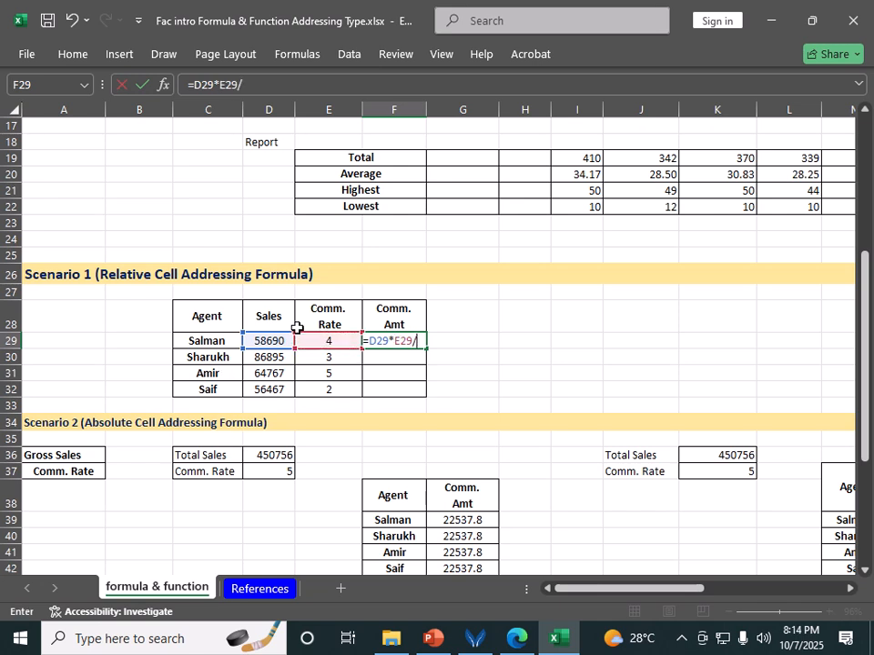
{"action": "type", "text": "100"}
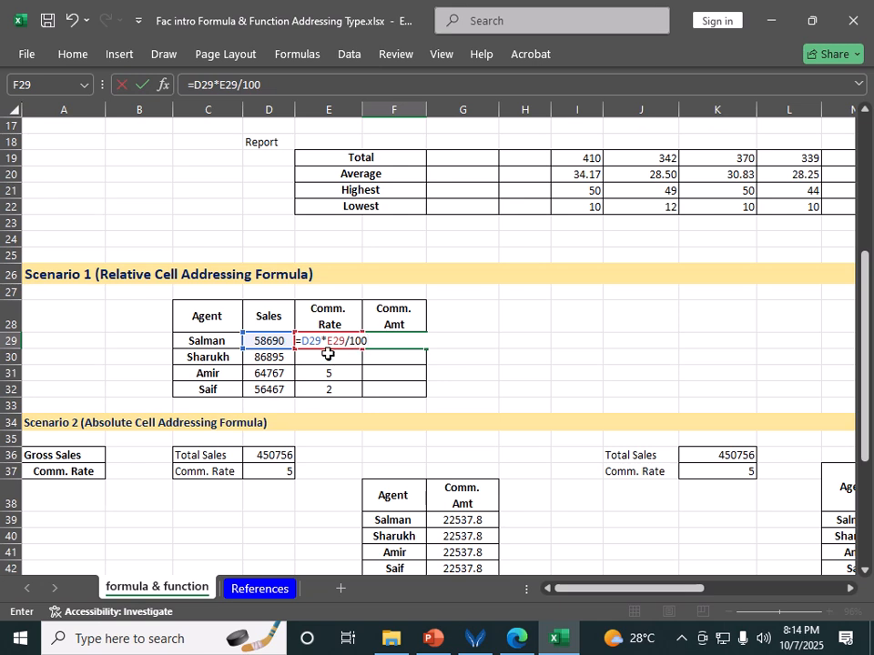
{"action": "key", "text": "Return"}
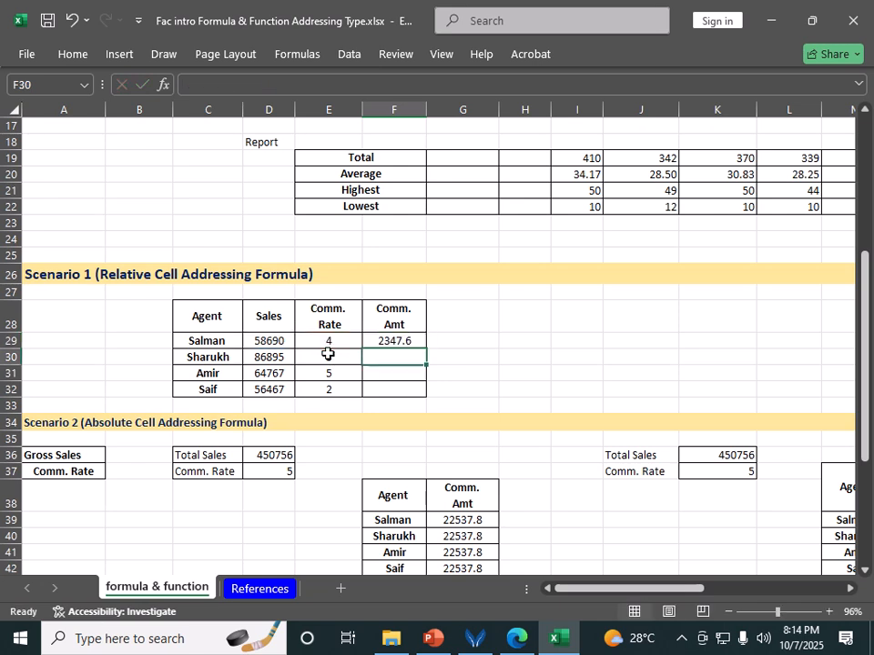
{"action": "left_click", "coordinate": [416, 342]}
{"action": "left_click_drag", "start_coordinate": [427, 350], "coordinate": [422, 398]}
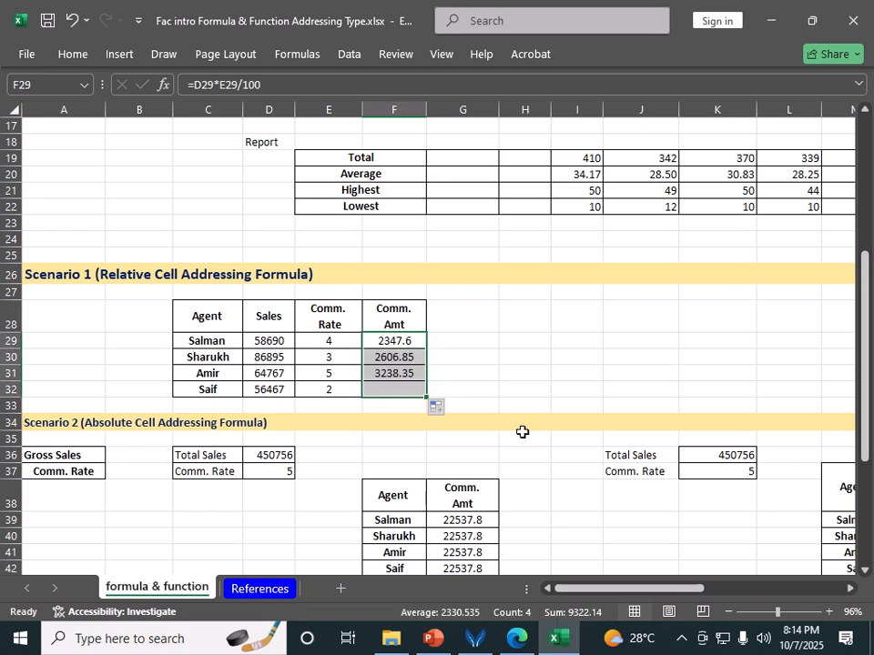
Step: Examine the cell references in the Comm. Amt formulas of F29, F31, F30 and F32 without changing them
{"action": "left_click", "coordinate": [394, 341]}
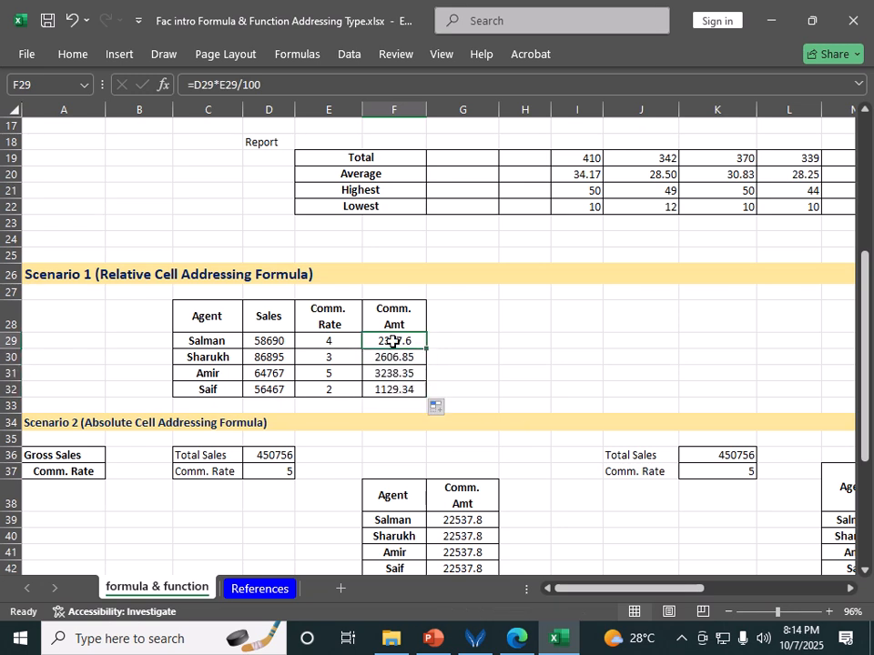
{"action": "double_click", "coordinate": [393, 341]}
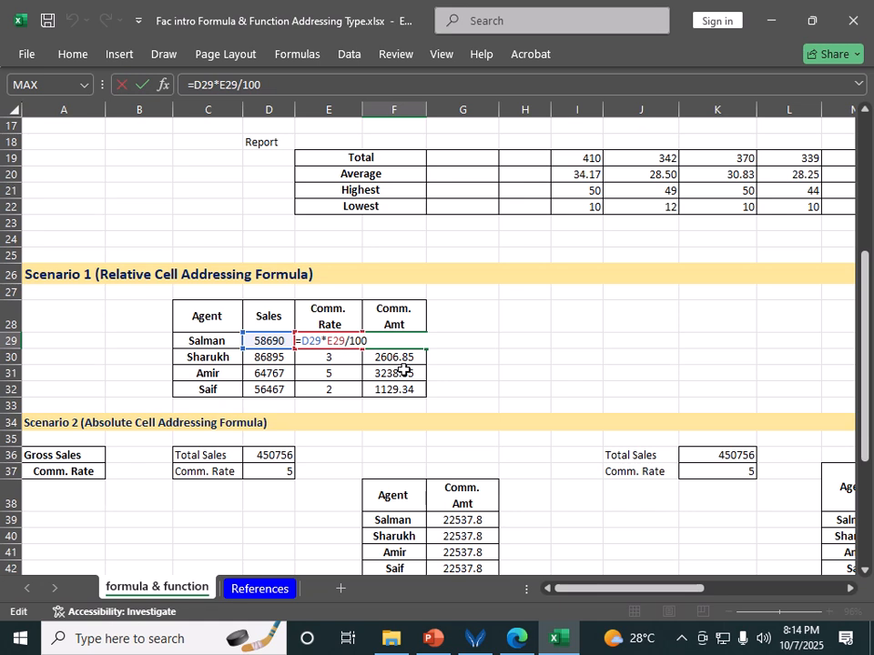
{"action": "left_click", "coordinate": [400, 371]}
{"action": "double_click", "coordinate": [397, 372]}
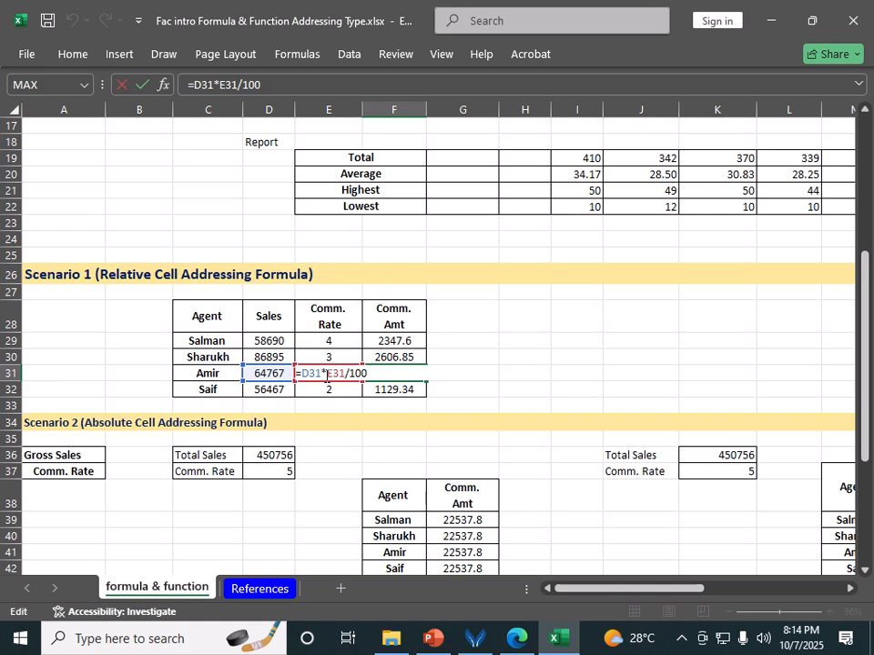
{"action": "key", "text": "Escape"}
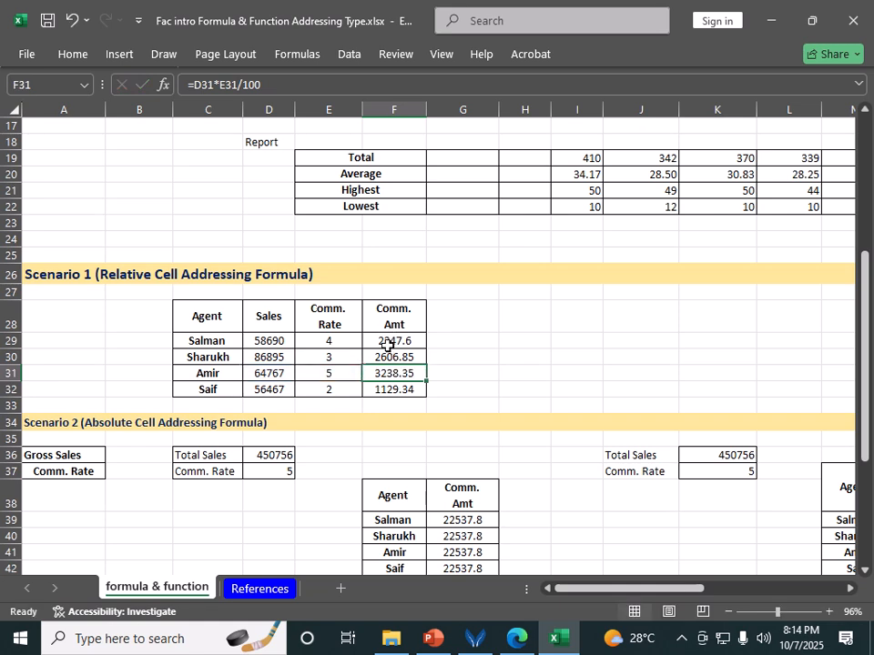
{"action": "left_click", "coordinate": [387, 345]}
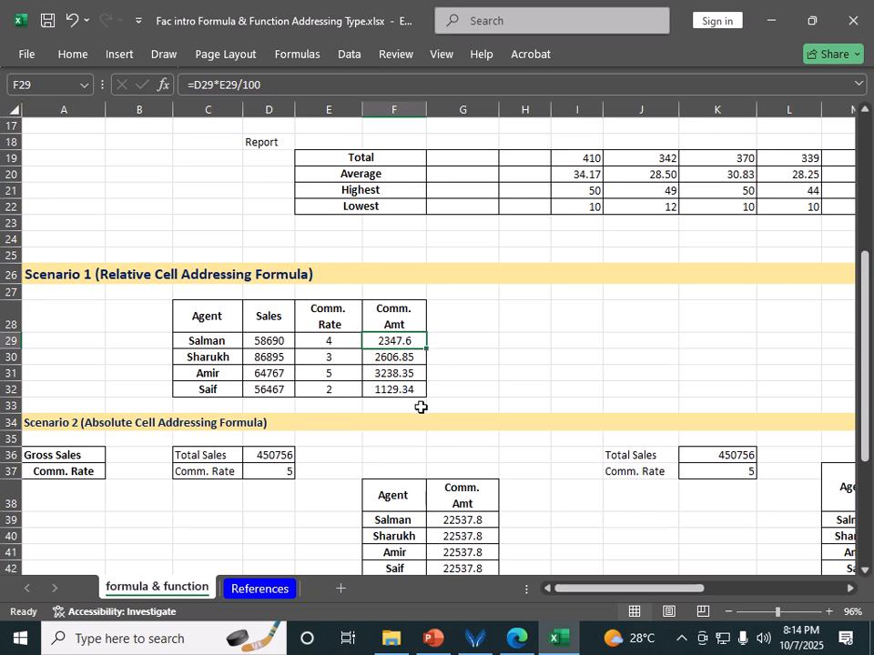
{"action": "double_click", "coordinate": [396, 342]}
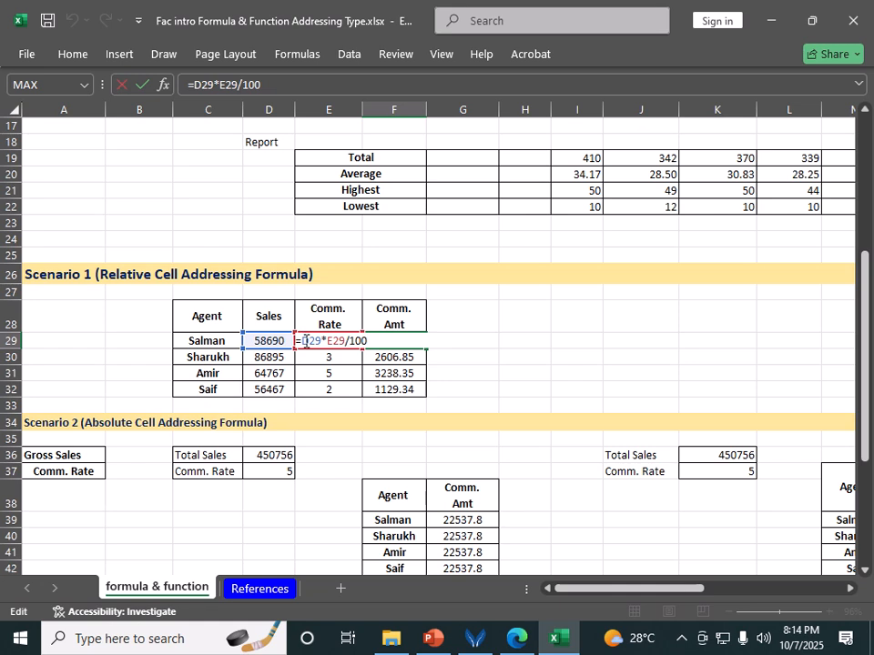
{"action": "left_click", "coordinate": [389, 359]}
{"action": "double_click", "coordinate": [390, 359]}
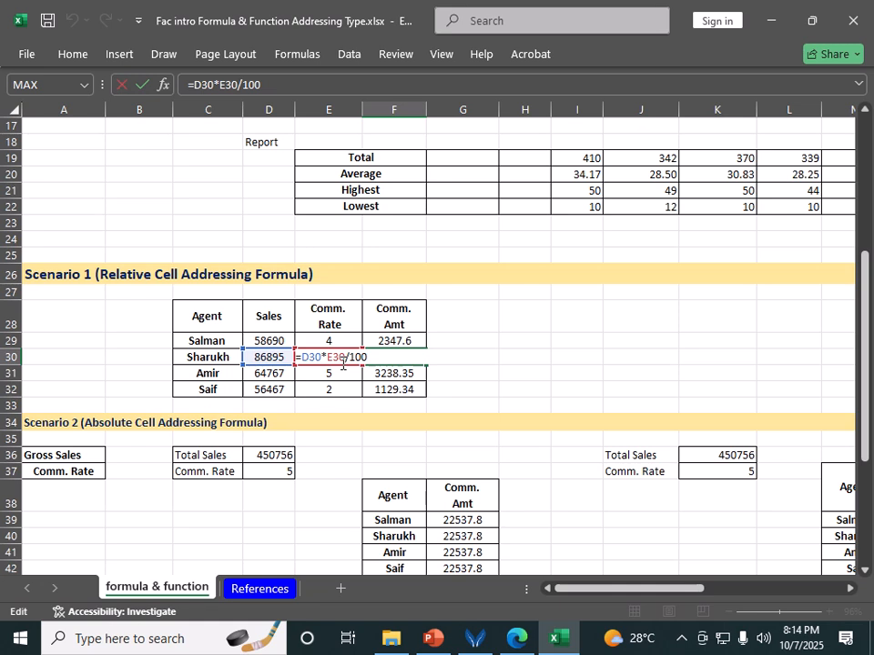
{"action": "left_click", "coordinate": [396, 389]}
{"action": "double_click", "coordinate": [396, 390]}
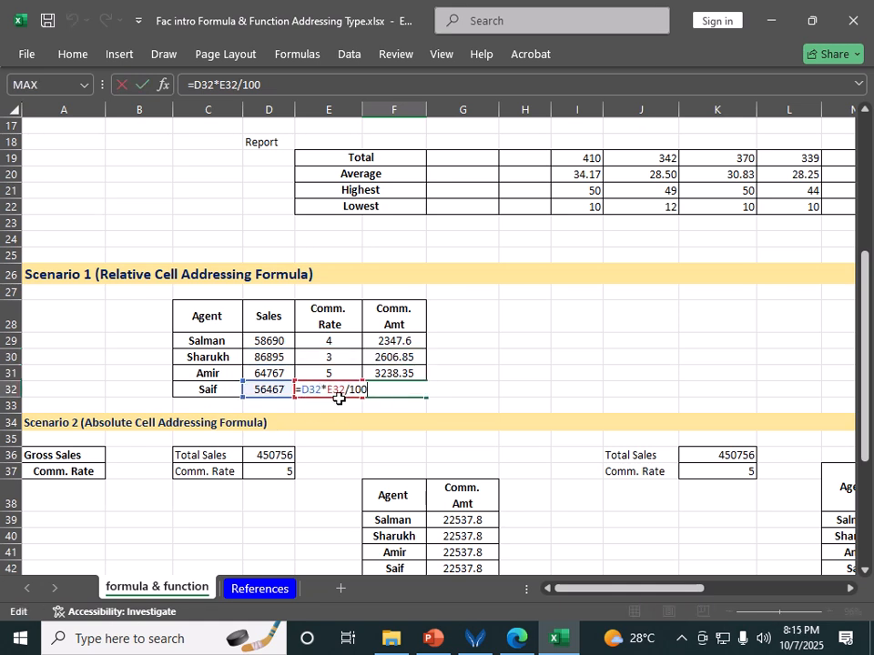
{"action": "key", "text": "Escape"}
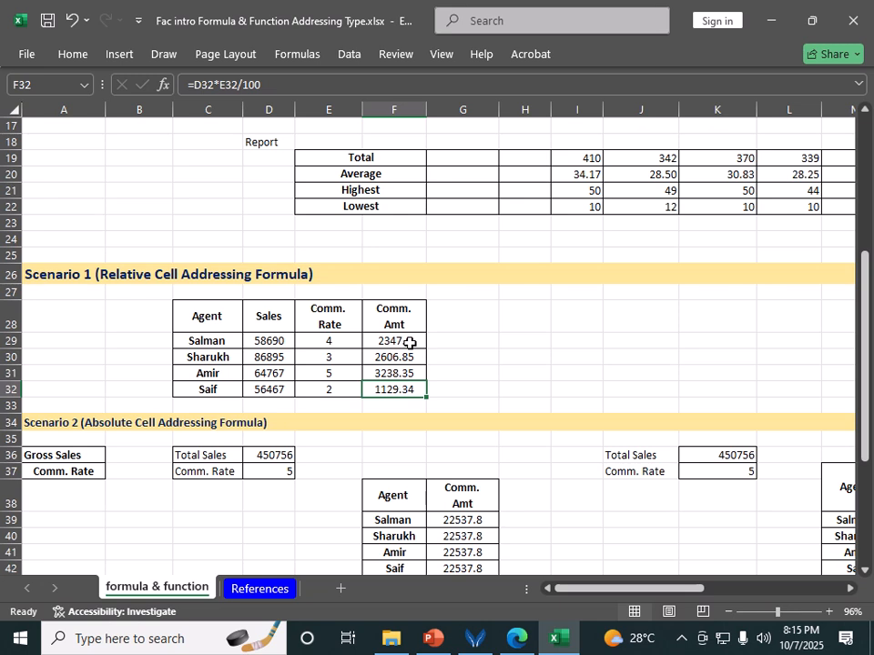
Step: Go through the Comm. Amt formulas row by row from F29 down to F32, comparing the Sales and Comm. Rate cells each one references
{"action": "left_click", "coordinate": [405, 342]}
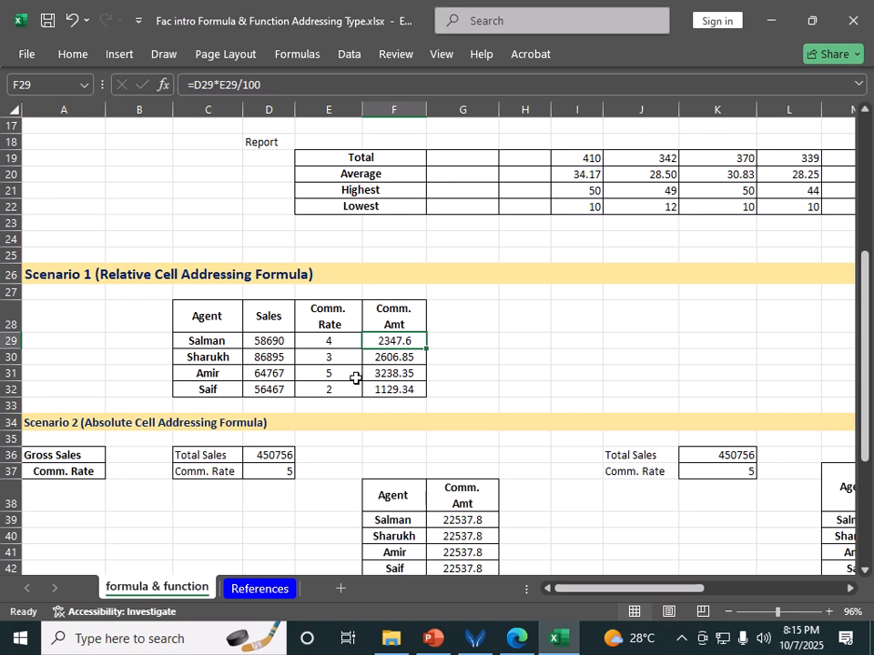
{"action": "key", "text": "F2"}
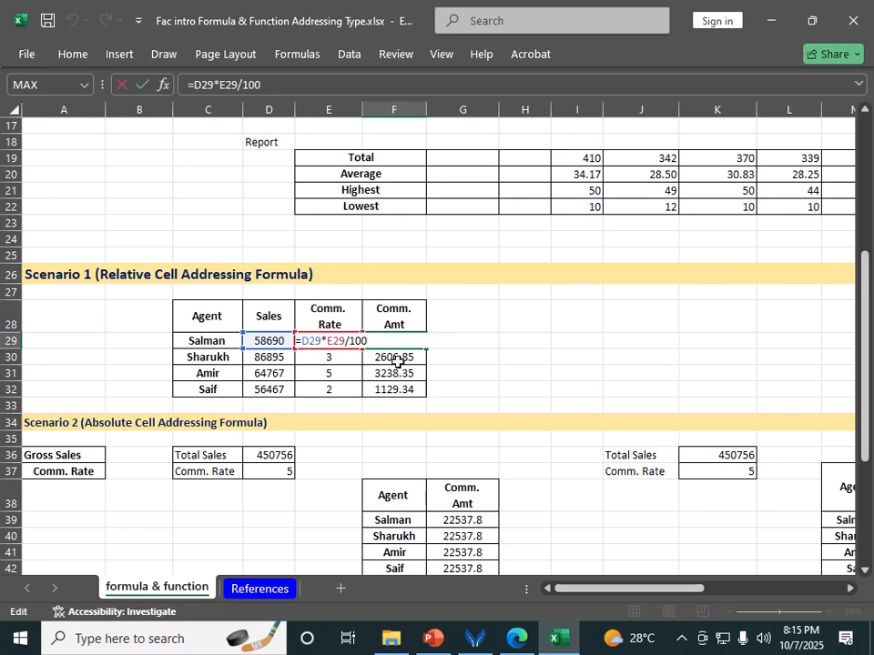
{"action": "key", "text": "Return"}
{"action": "key", "text": "F2"}
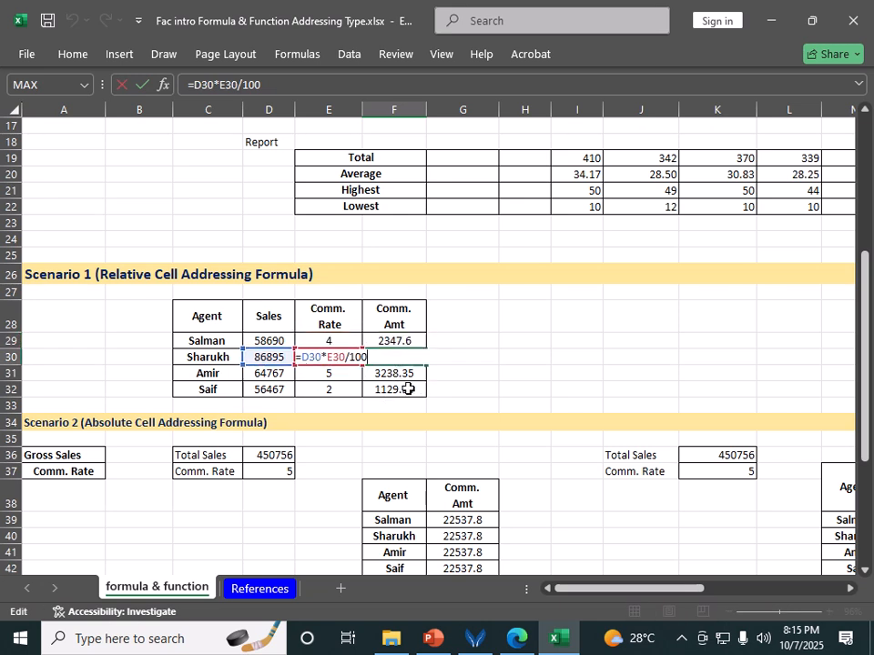
{"action": "key", "text": "Return"}
{"action": "key", "text": "F2"}
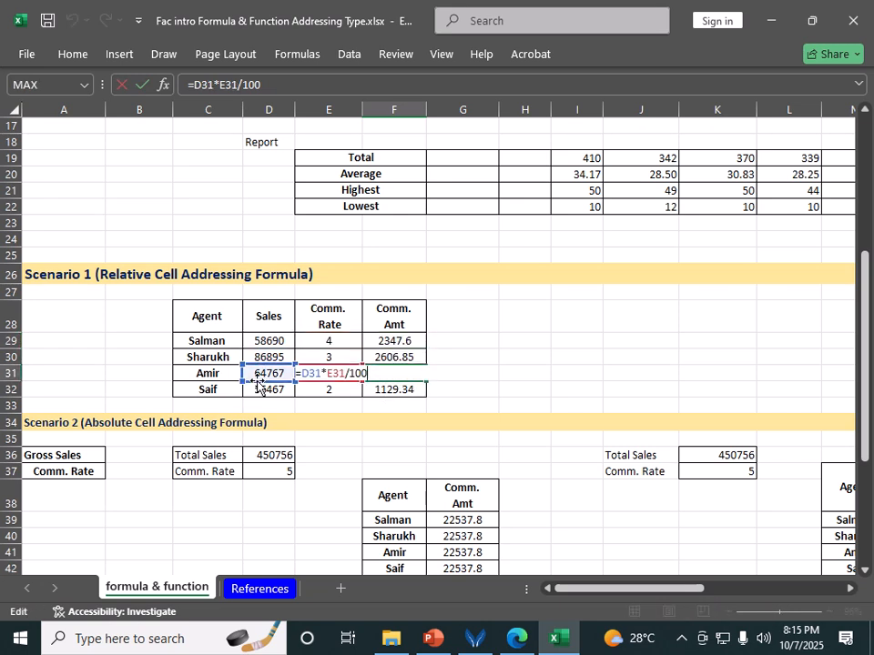
{"action": "left_click", "coordinate": [384, 339]}
{"action": "key", "text": "F2"}
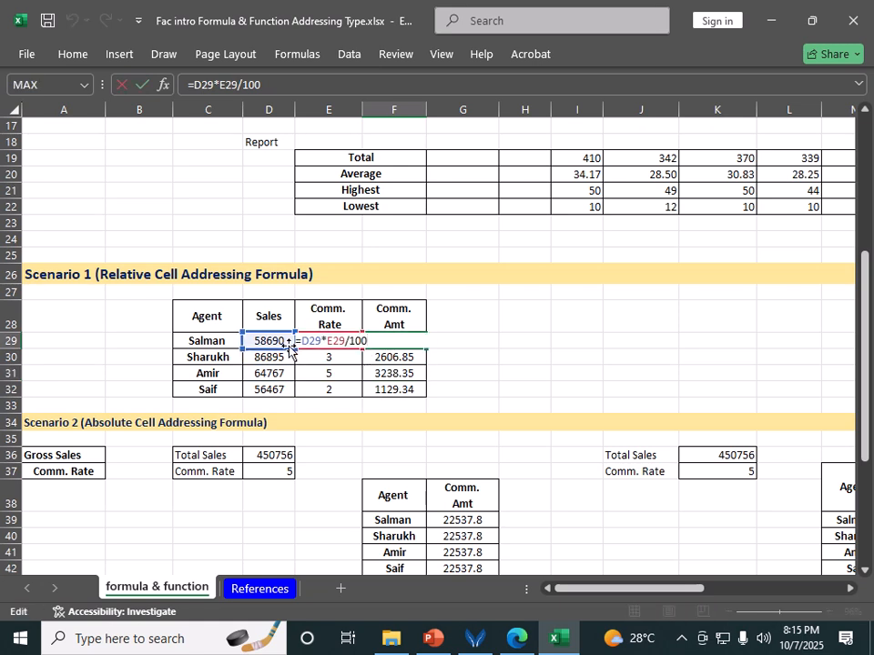
{"action": "key", "text": "Return"}
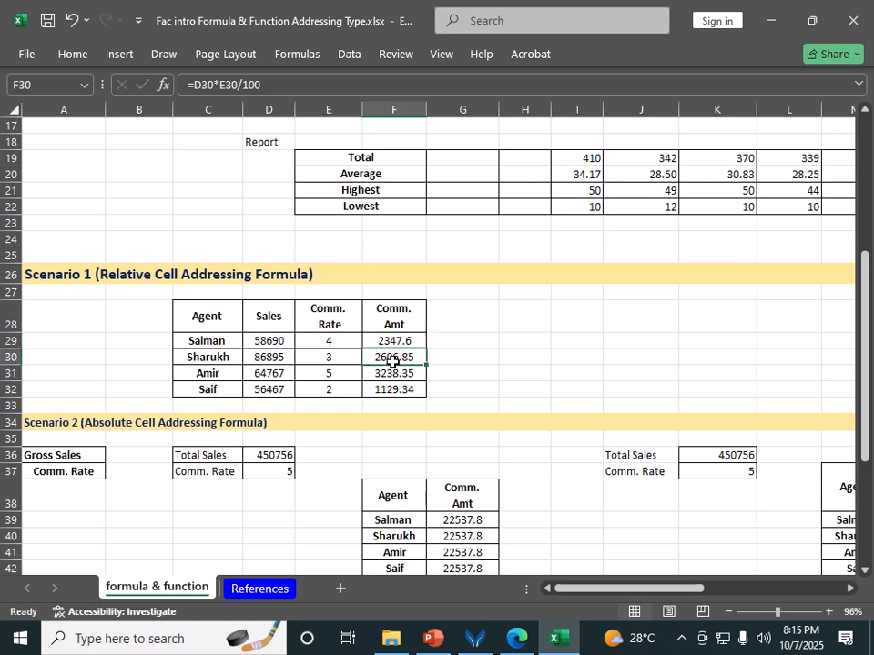
{"action": "key", "text": "F2"}
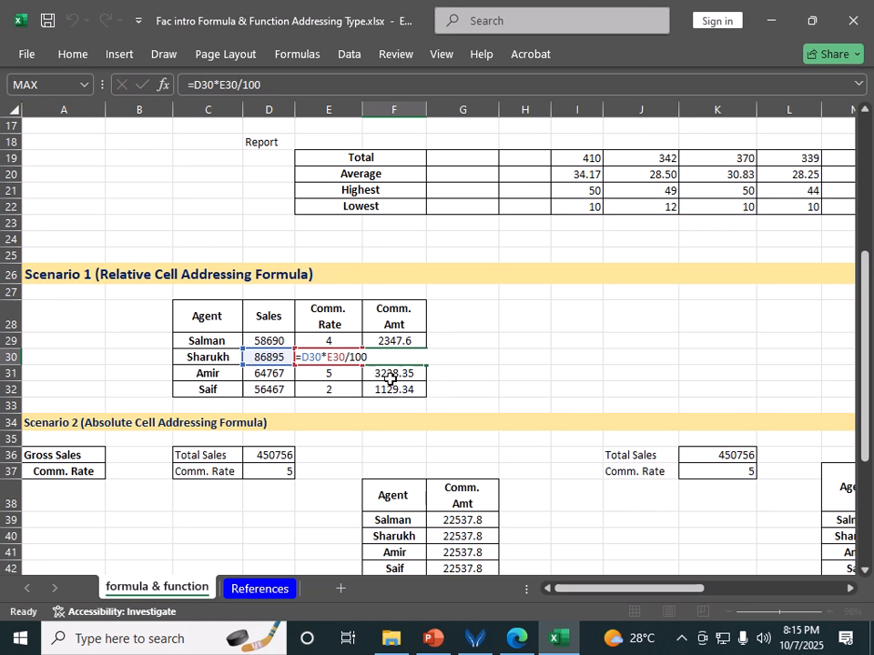
{"action": "key", "text": "Return"}
{"action": "key", "text": "F2"}
{"action": "key", "text": "Return"}
{"action": "key", "text": "F2"}
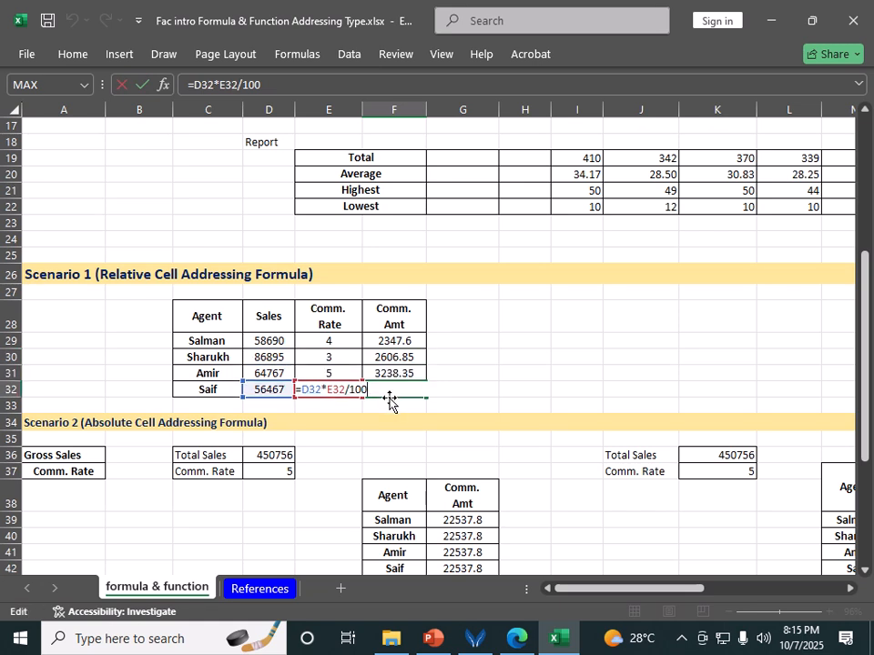
{"action": "left_click", "coordinate": [516, 396]}
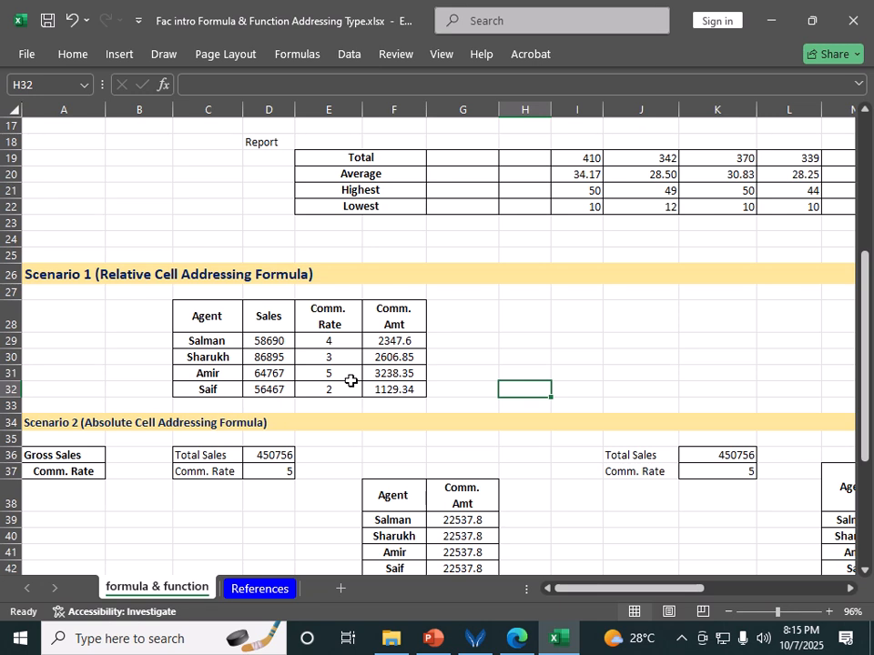
Step: Copy the Scenario 1 table C28:F32 and paste it transposed starting at cell I28
{"action": "left_click_drag", "start_coordinate": [204, 316], "coordinate": [387, 386]}
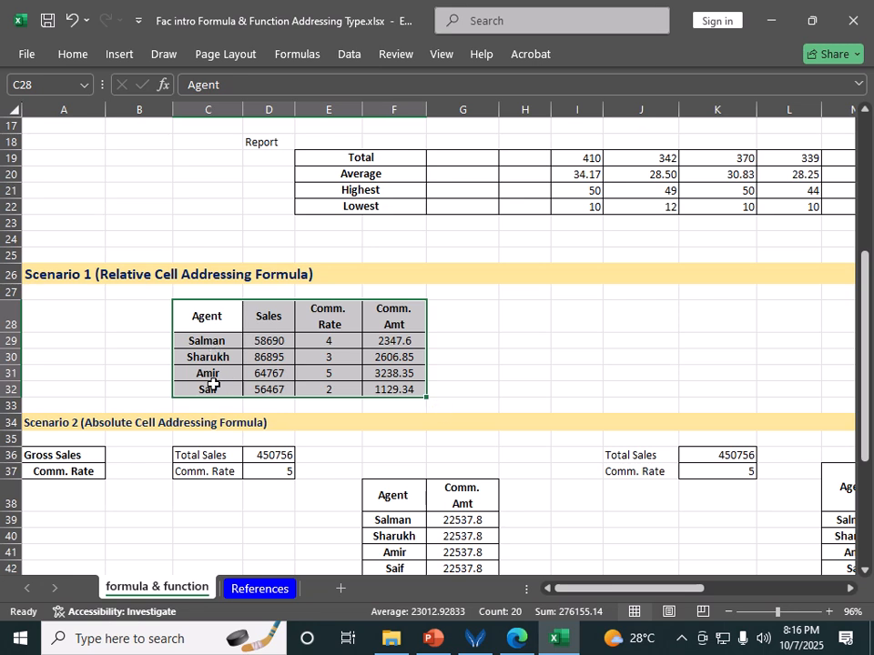
{"action": "left_click", "coordinate": [70, 60]}
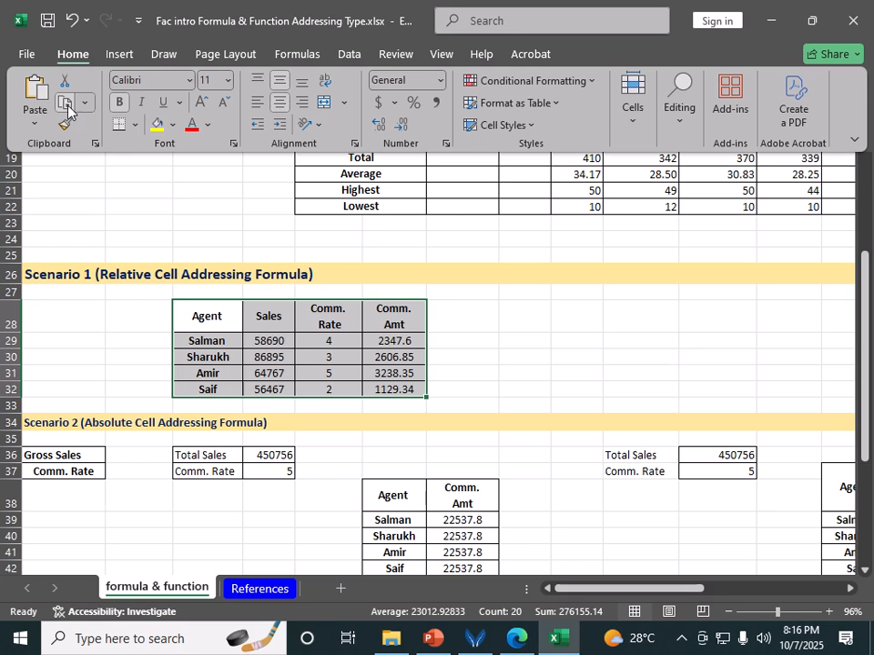
{"action": "left_click", "coordinate": [66, 109]}
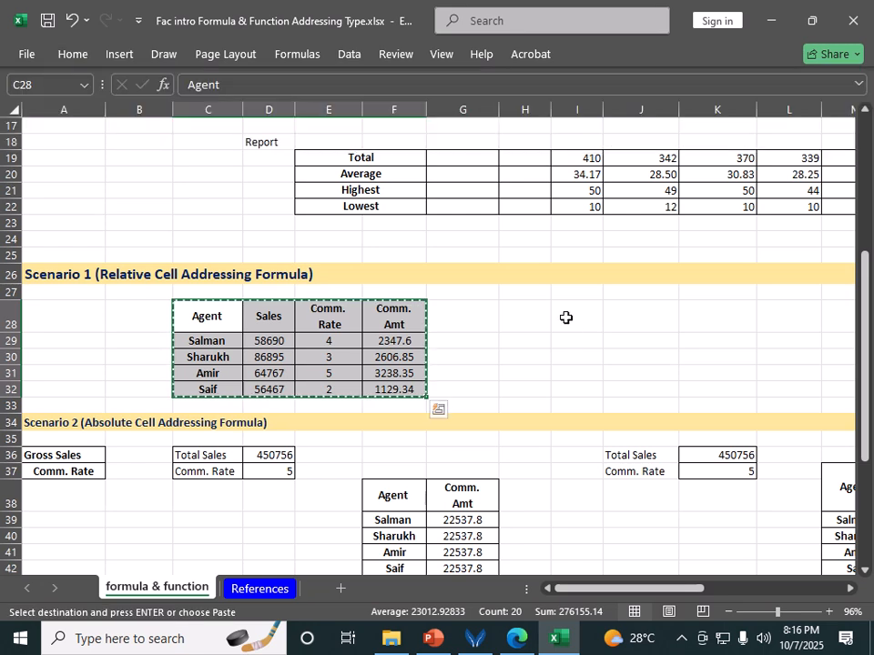
{"action": "left_click", "coordinate": [581, 315]}
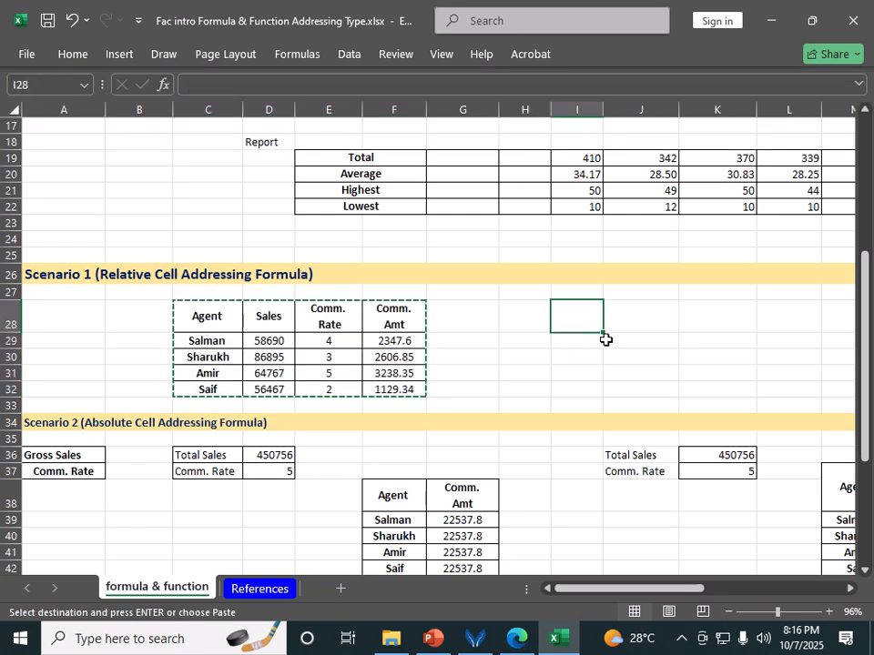
{"action": "key", "text": "alt"}
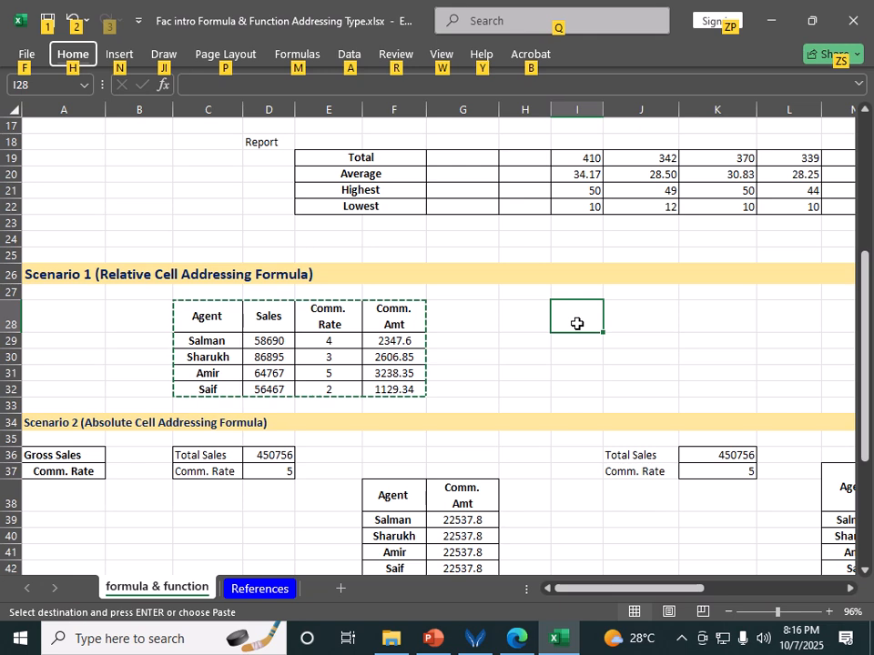
{"action": "key", "text": "h"}
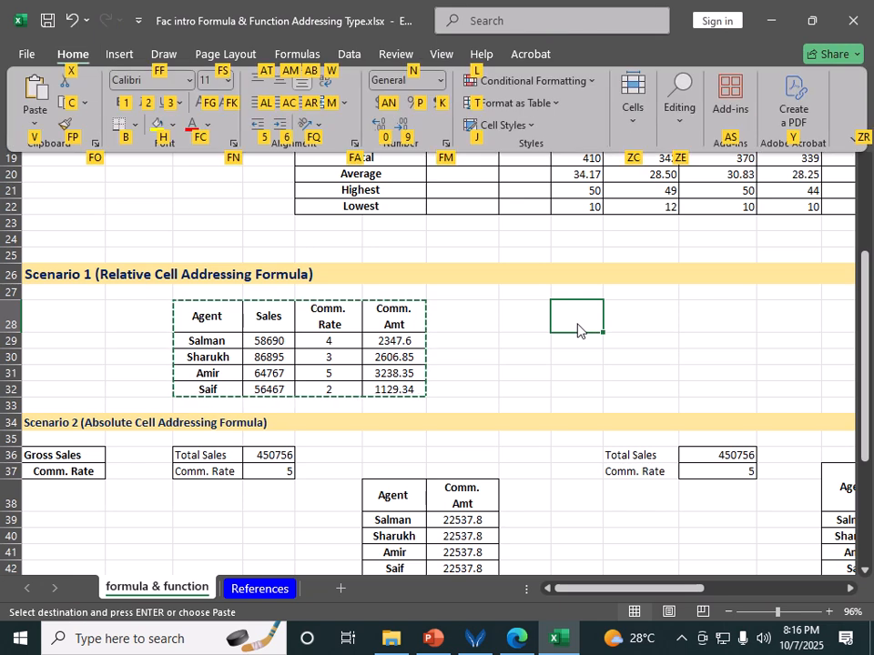
{"action": "key", "text": "v"}
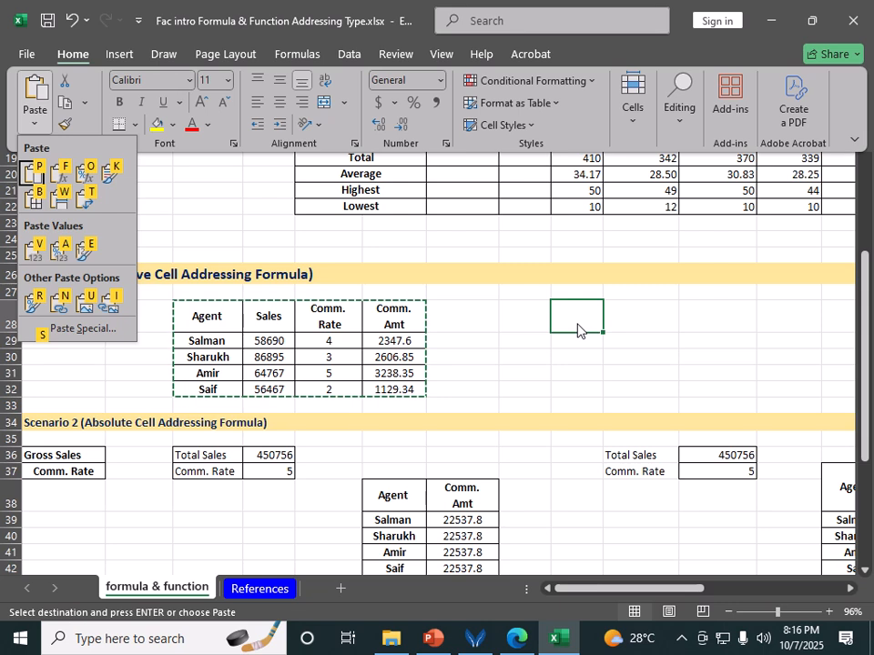
{"action": "key", "text": "t"}
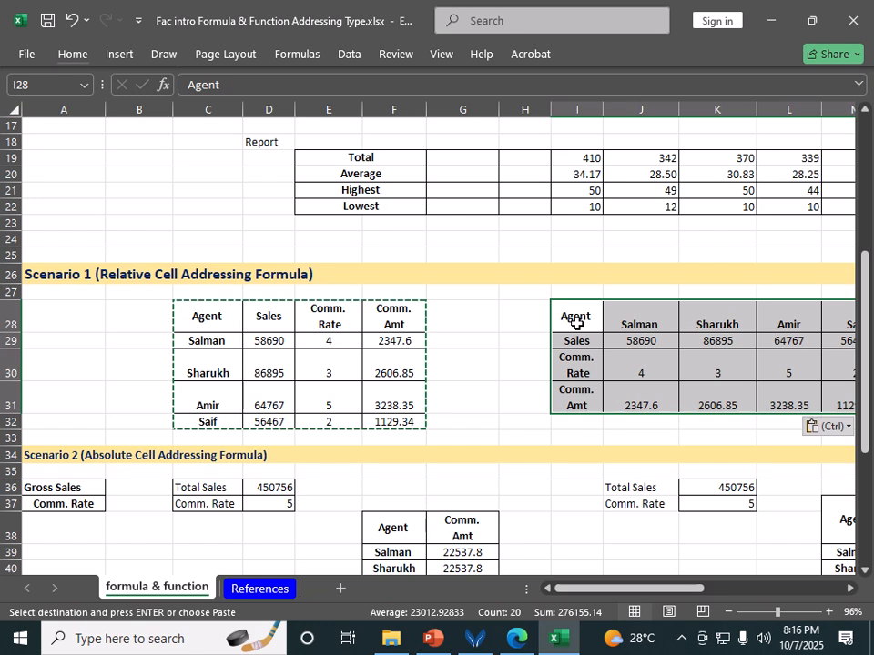
Step: Replace the transposed table's Comm. Amt formulas by entering =J29*J30/100 in J31 and filling it across to M31
{"action": "left_click_drag", "start_coordinate": [644, 398], "coordinate": [710, 398]}
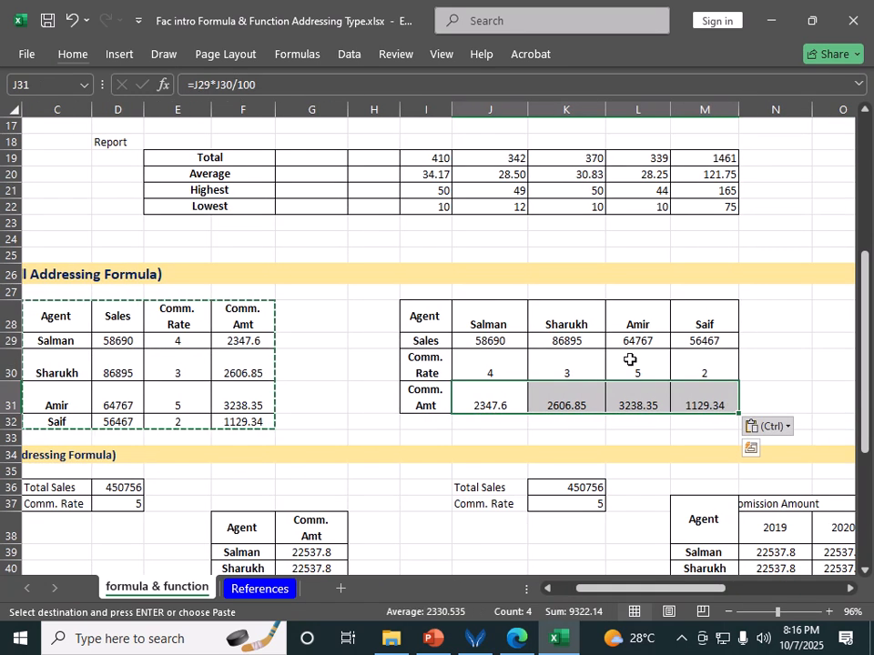
{"action": "key", "text": "Delete"}
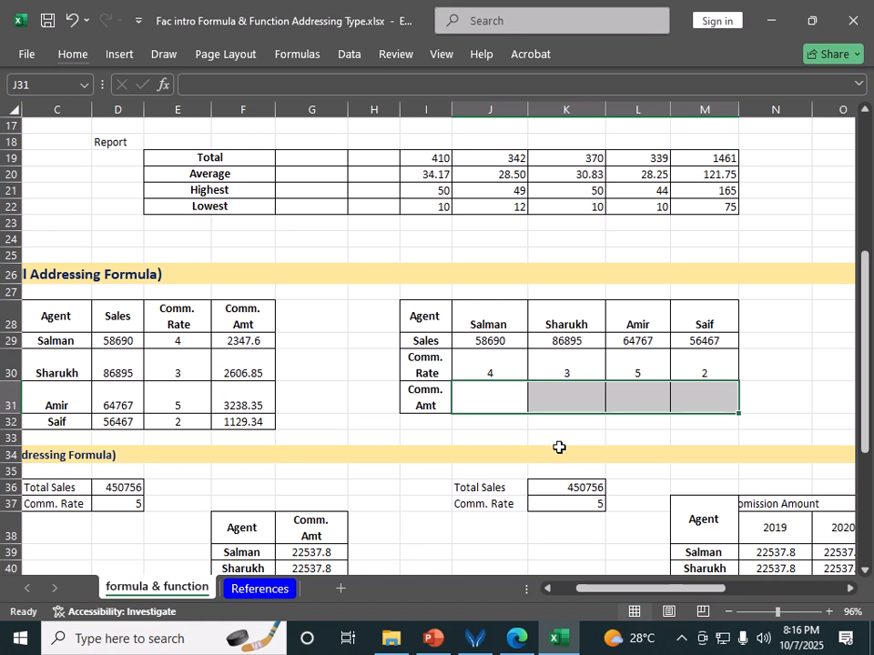
{"action": "left_click", "coordinate": [490, 399]}
{"action": "type", "text": "="}
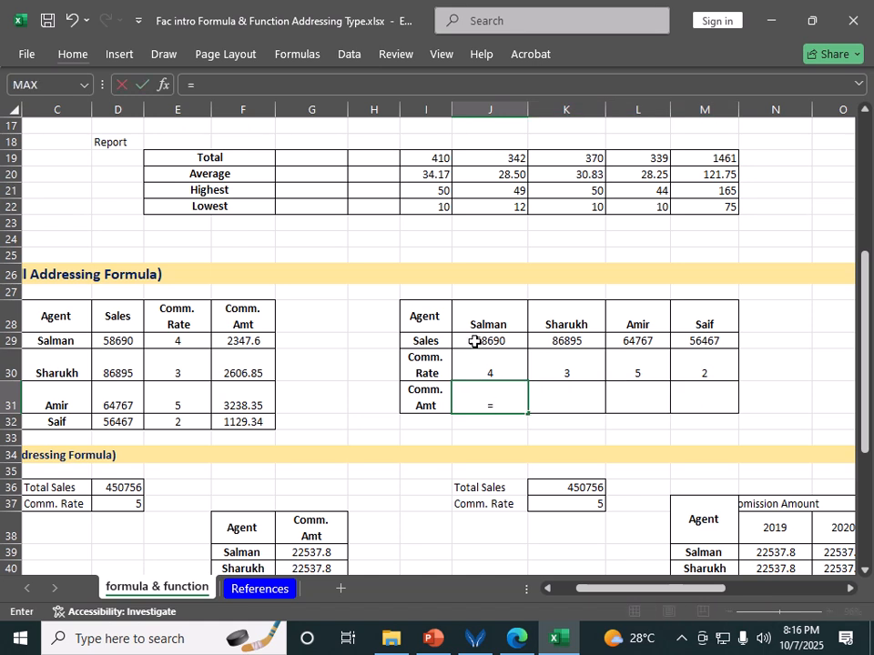
{"action": "left_click", "coordinate": [475, 342]}
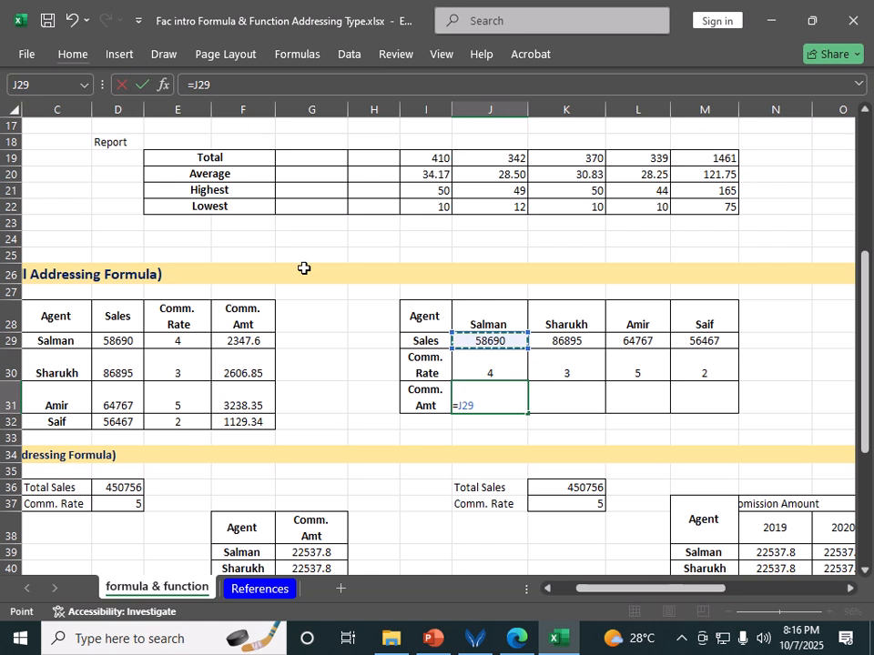
{"action": "type", "text": "*"}
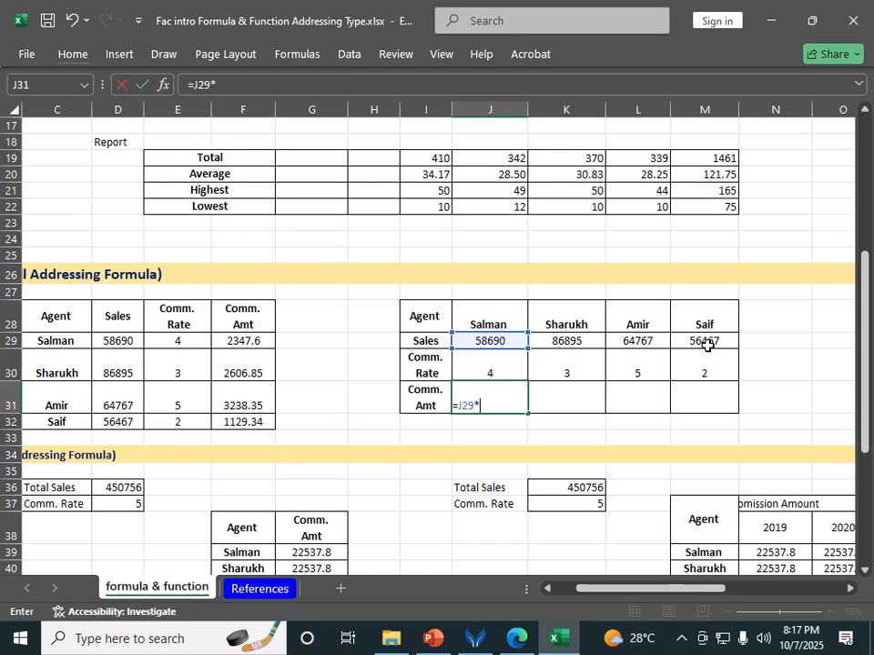
{"action": "left_click", "coordinate": [479, 373]}
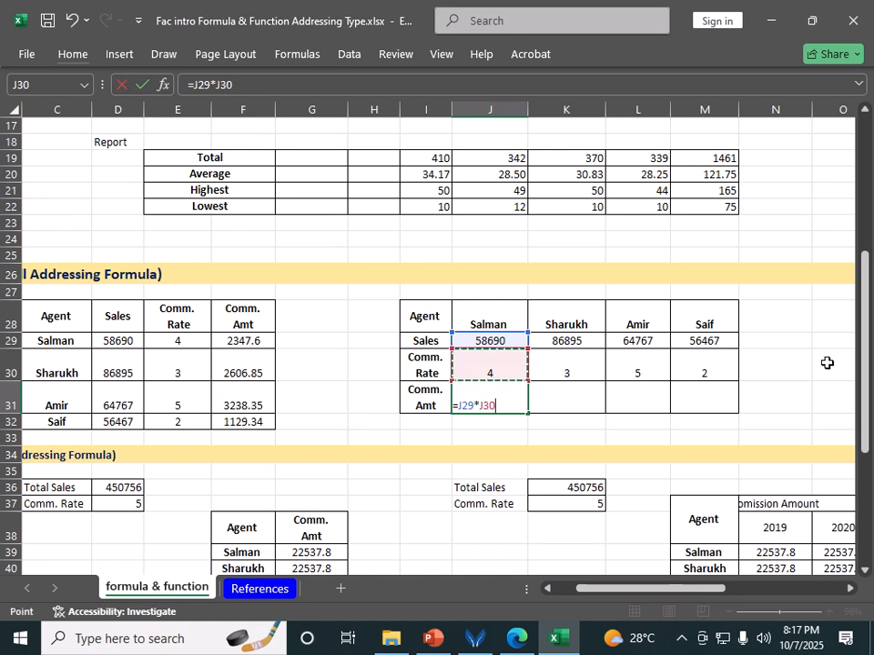
{"action": "type", "text": "/100"}
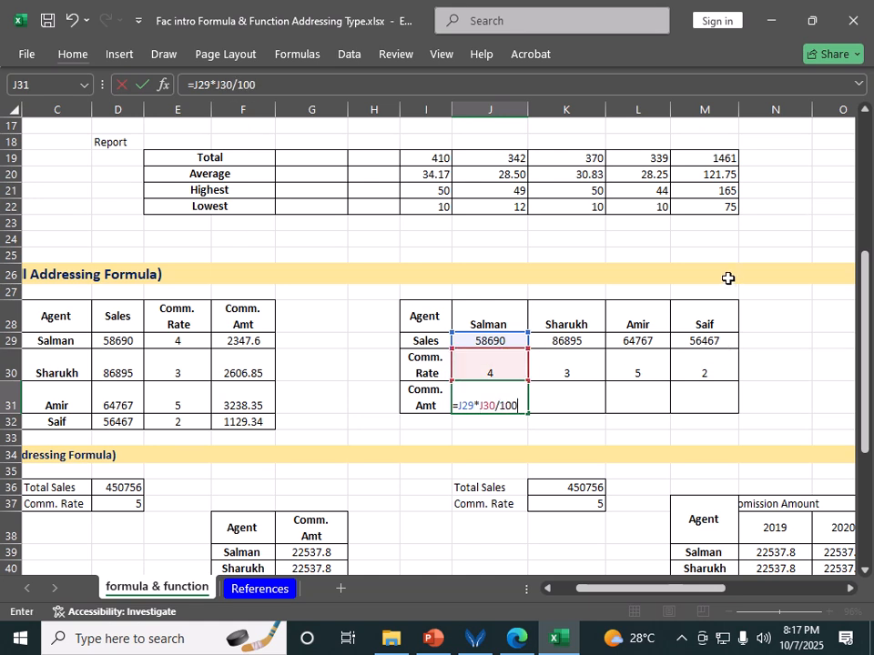
{"action": "key", "text": "Return"}
{"action": "left_click", "coordinate": [503, 409]}
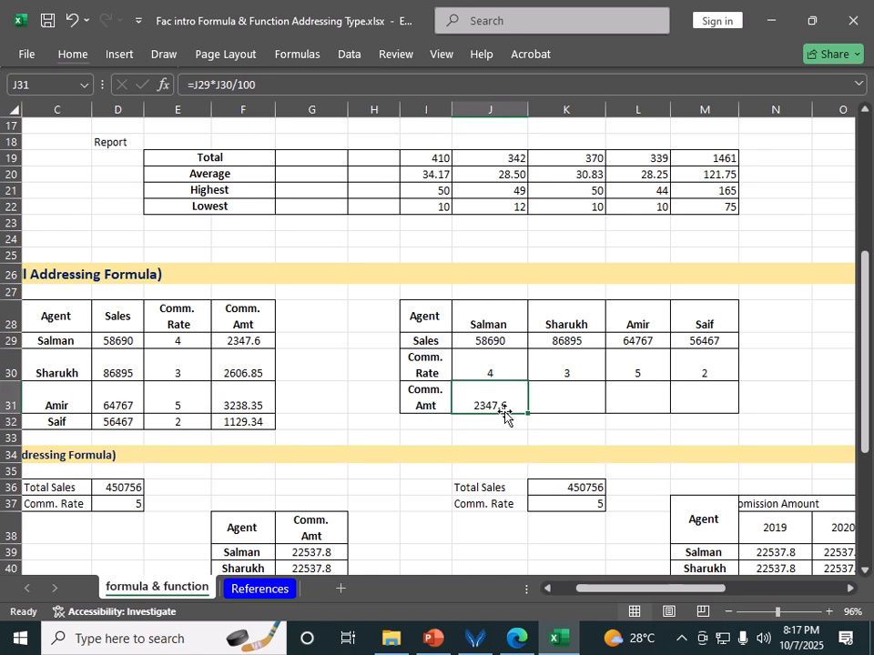
{"action": "left_click_drag", "start_coordinate": [523, 413], "coordinate": [728, 455]}
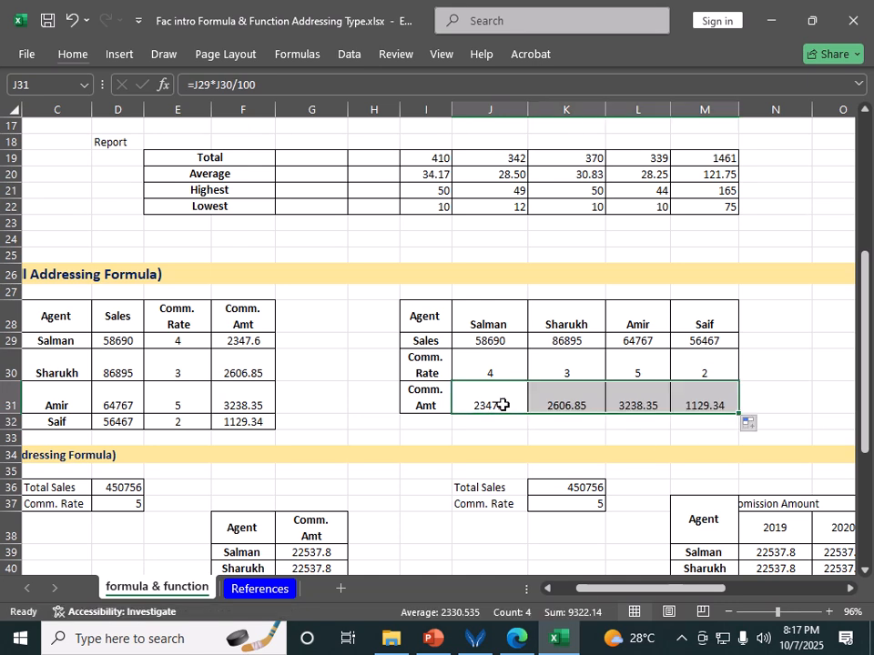
Step: Examine the cell references in the transposed table's Comm. Amt formulas from J31 across to M31 without changing them
{"action": "left_click", "coordinate": [503, 405]}
{"action": "double_click", "coordinate": [511, 399]}
{"action": "left_click", "coordinate": [575, 401]}
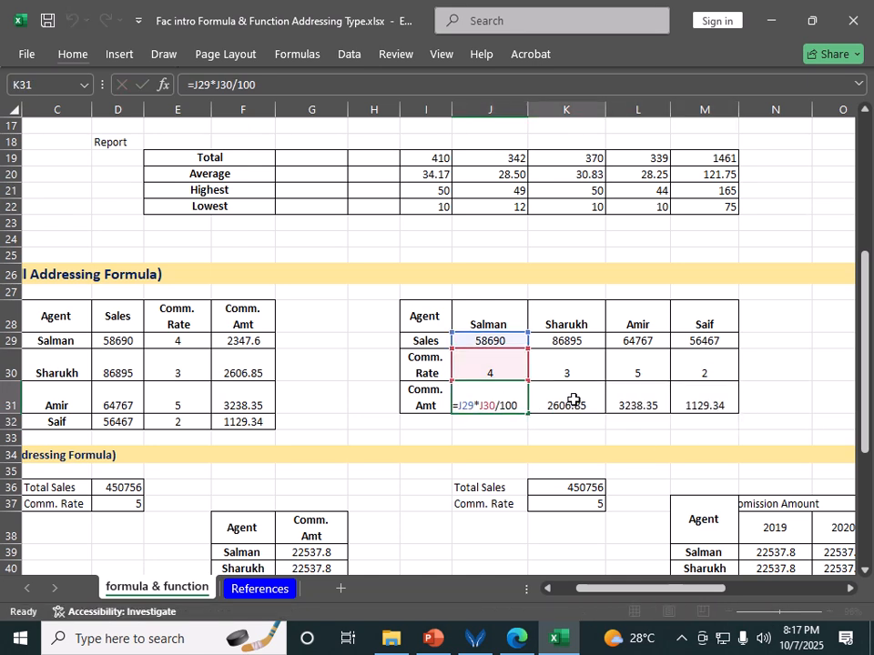
{"action": "double_click", "coordinate": [574, 402]}
{"action": "left_click", "coordinate": [635, 400]}
{"action": "double_click", "coordinate": [634, 401]}
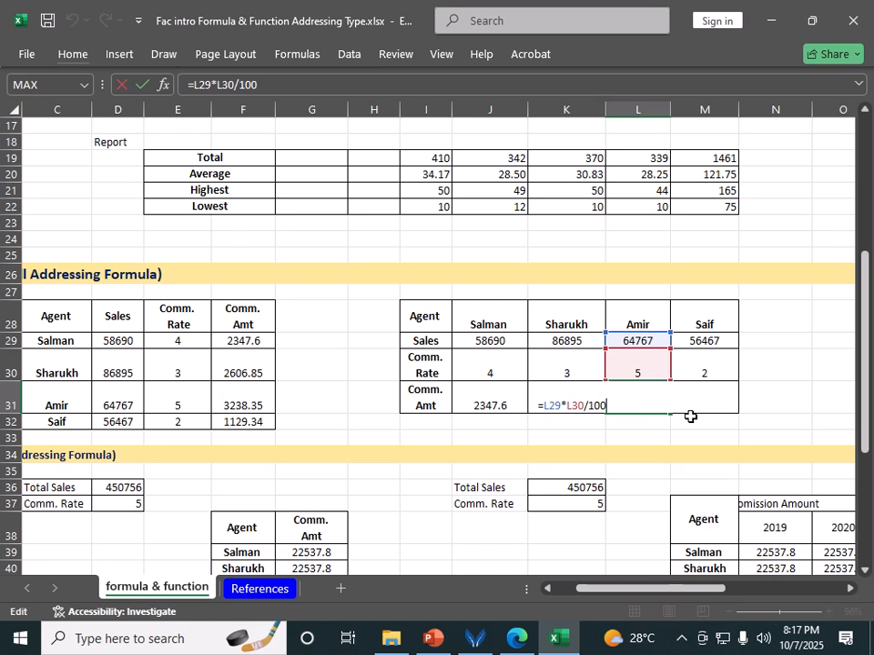
{"action": "key", "text": "Escape"}
{"action": "left_click", "coordinate": [705, 403]}
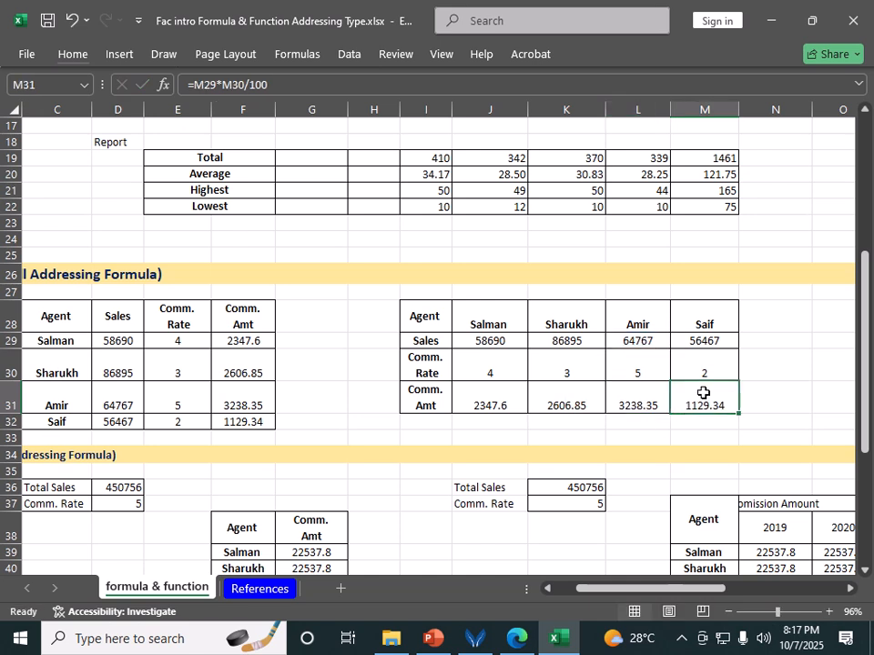
{"action": "double_click", "coordinate": [703, 392]}
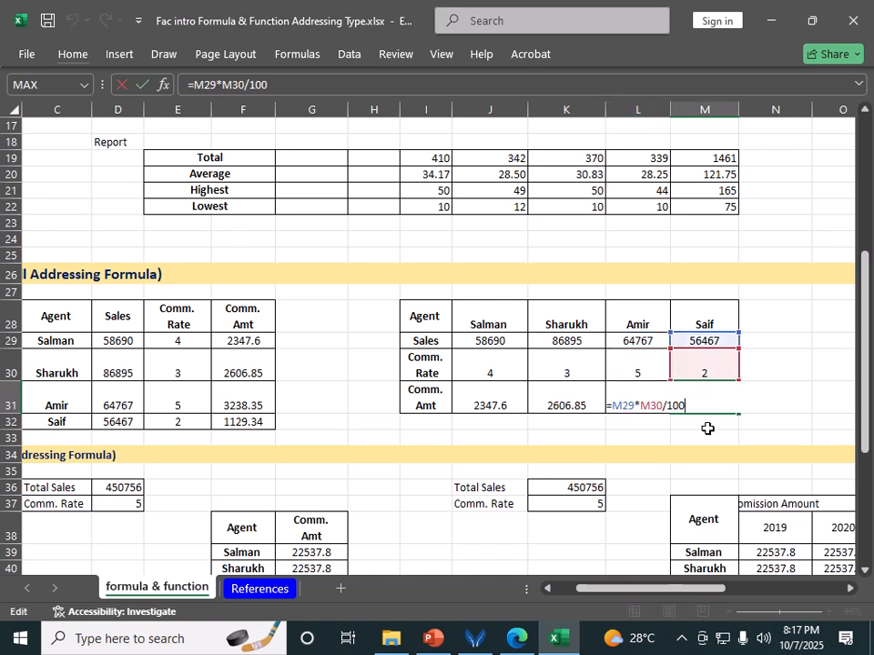
{"action": "key", "text": "Escape"}
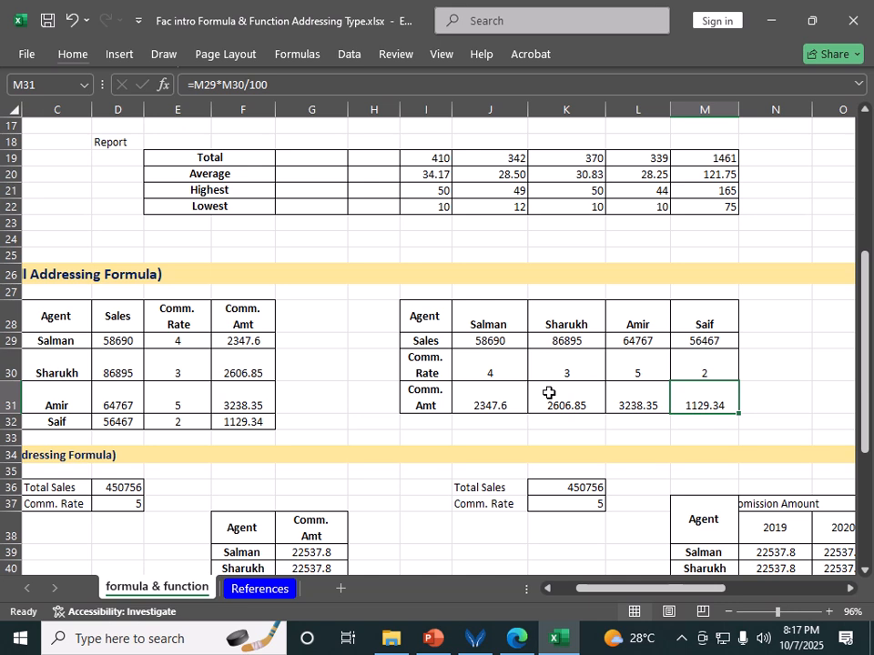
Step: Go through the Comm. Amt formulas J31 to M31 again, comparing the Sales and Comm. Rate cells each column references
{"action": "left_click", "coordinate": [518, 395]}
{"action": "double_click", "coordinate": [523, 393]}
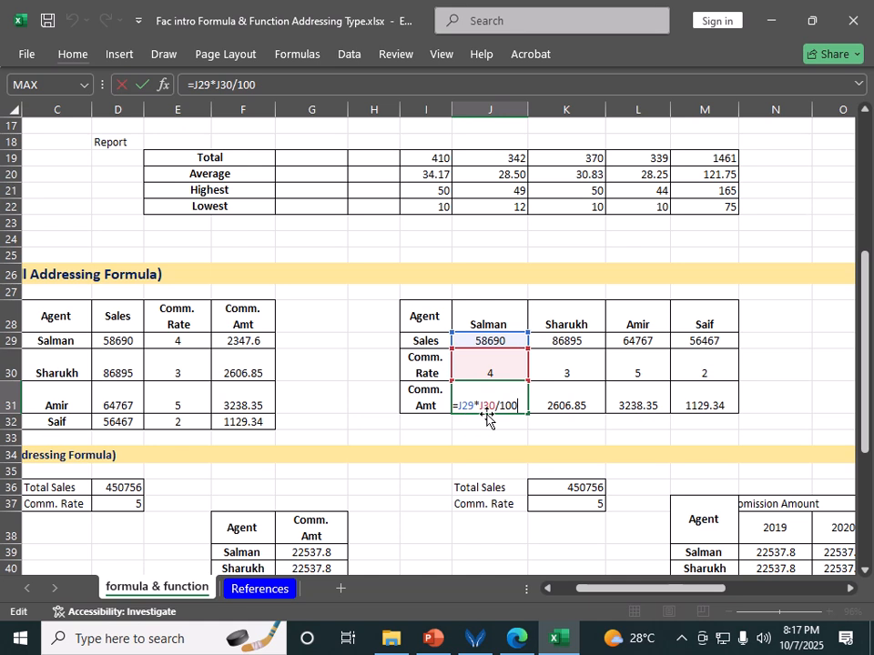
{"action": "left_click", "coordinate": [582, 417]}
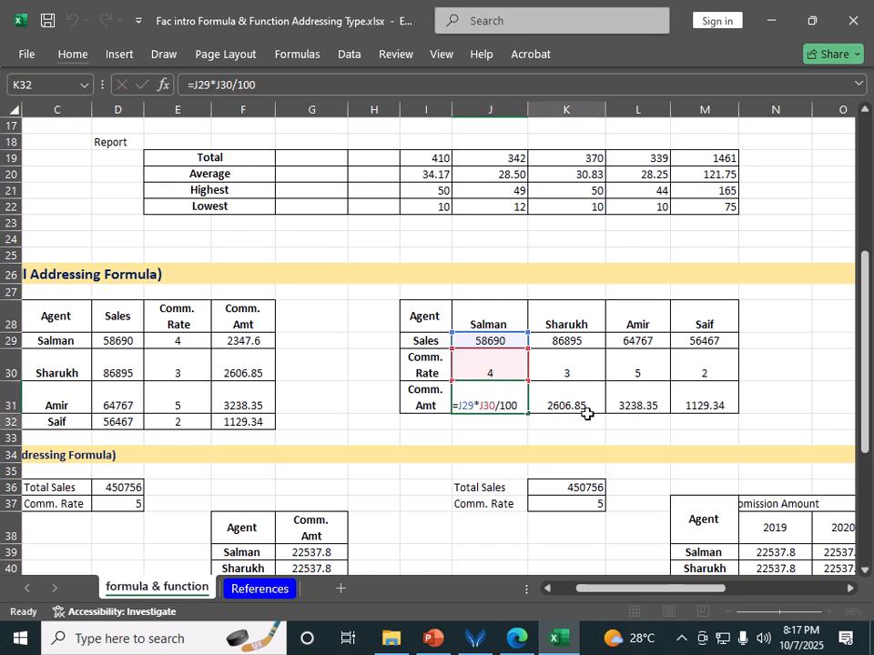
{"action": "double_click", "coordinate": [566, 405]}
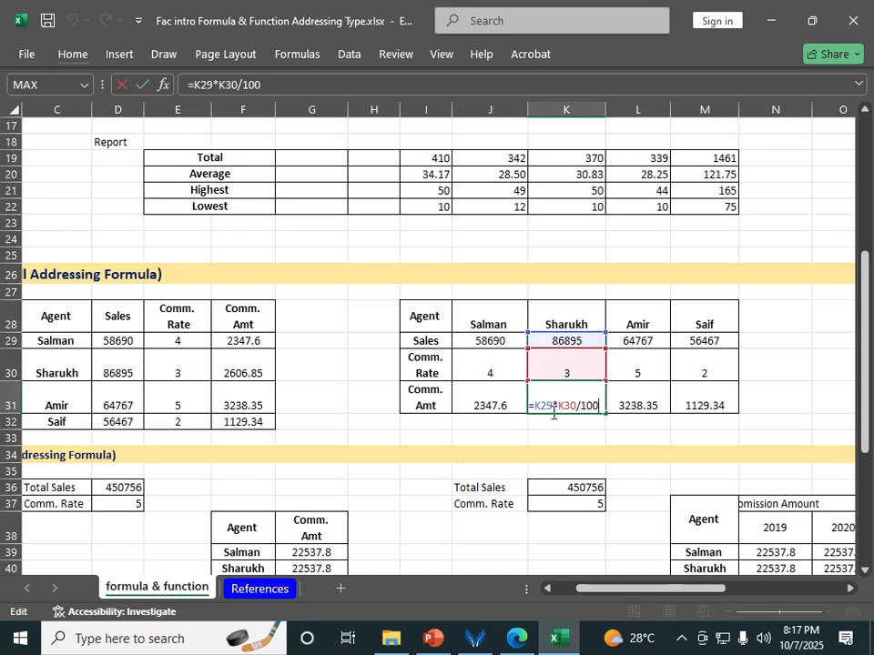
{"action": "left_click", "coordinate": [640, 407]}
{"action": "double_click", "coordinate": [640, 407]}
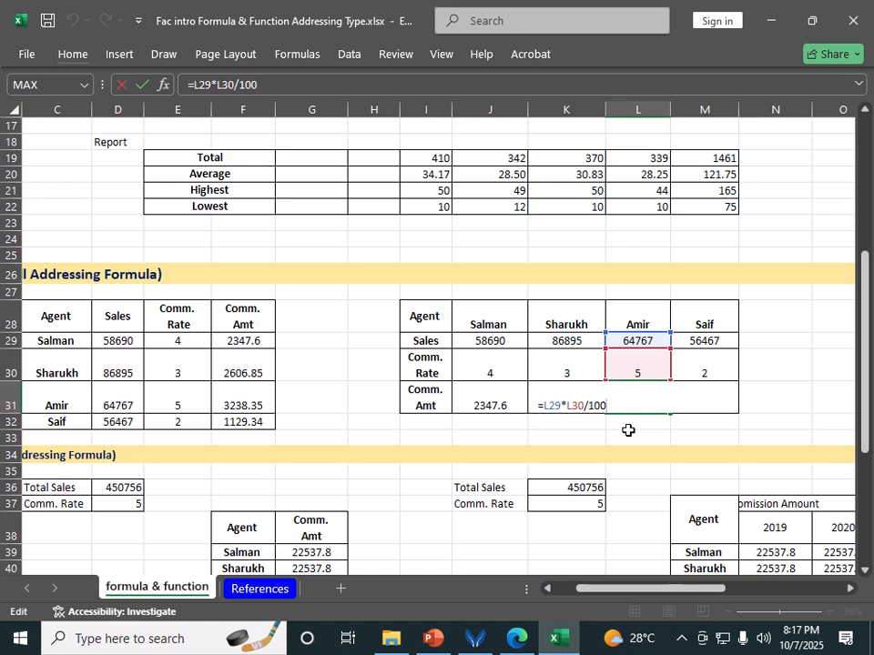
{"action": "left_click", "coordinate": [712, 408]}
{"action": "double_click", "coordinate": [712, 410]}
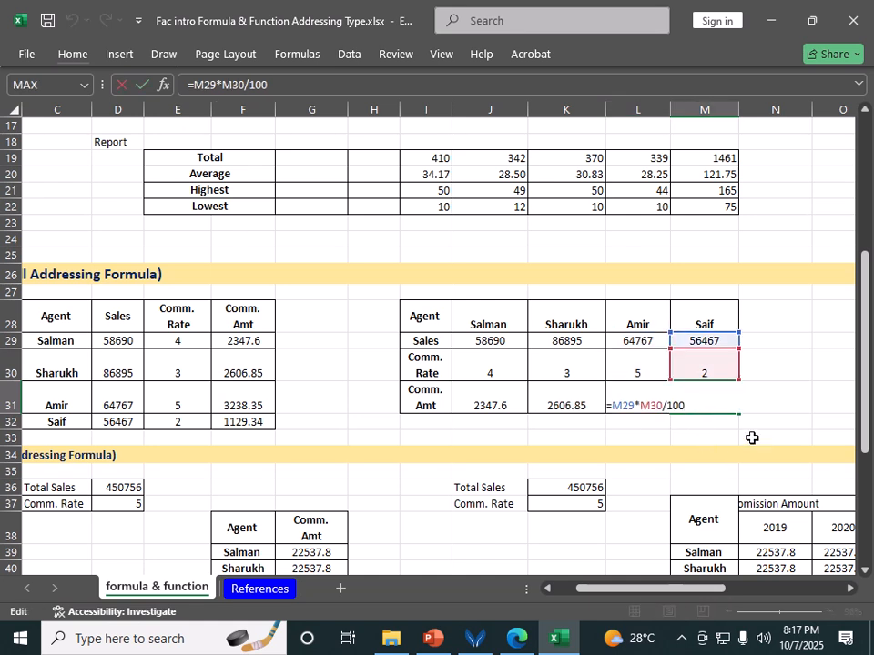
{"action": "key", "text": "ctrl+Return"}
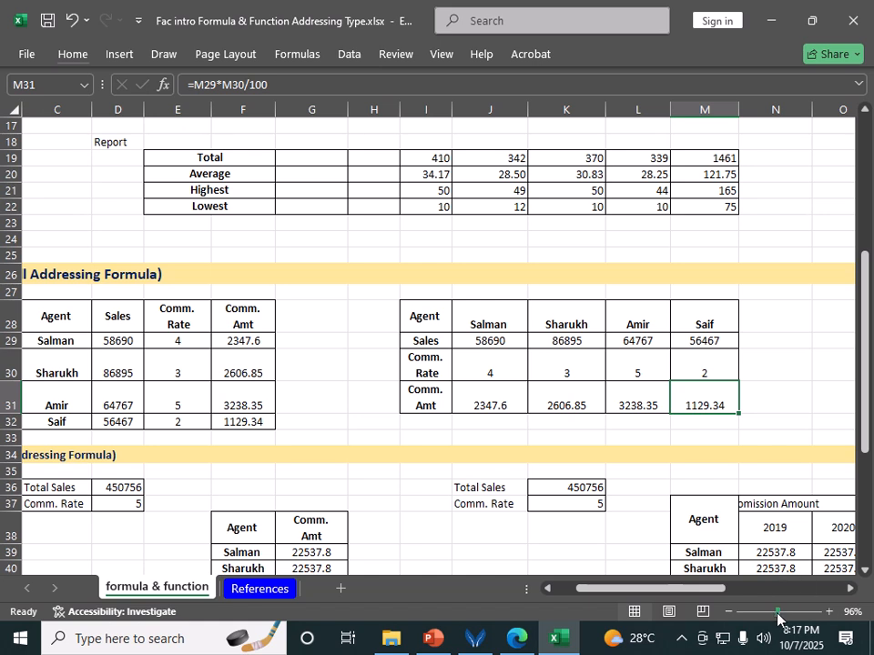
Step: Clear the existing Comm. Amt values in G39:G42 of the Scenario 2 table
{"action": "left_click_drag", "start_coordinate": [777, 619], "coordinate": [782, 620]}
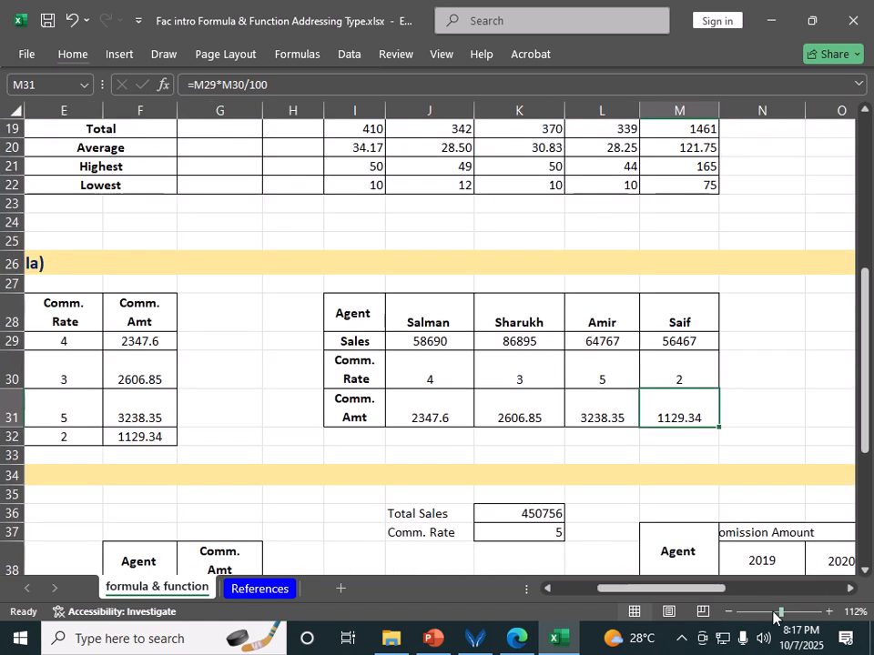
{"action": "left_click_drag", "start_coordinate": [675, 589], "coordinate": [528, 566]}
{"action": "scroll", "coordinate": [592, 390], "scroll_direction": "down", "scroll_amount": 4}
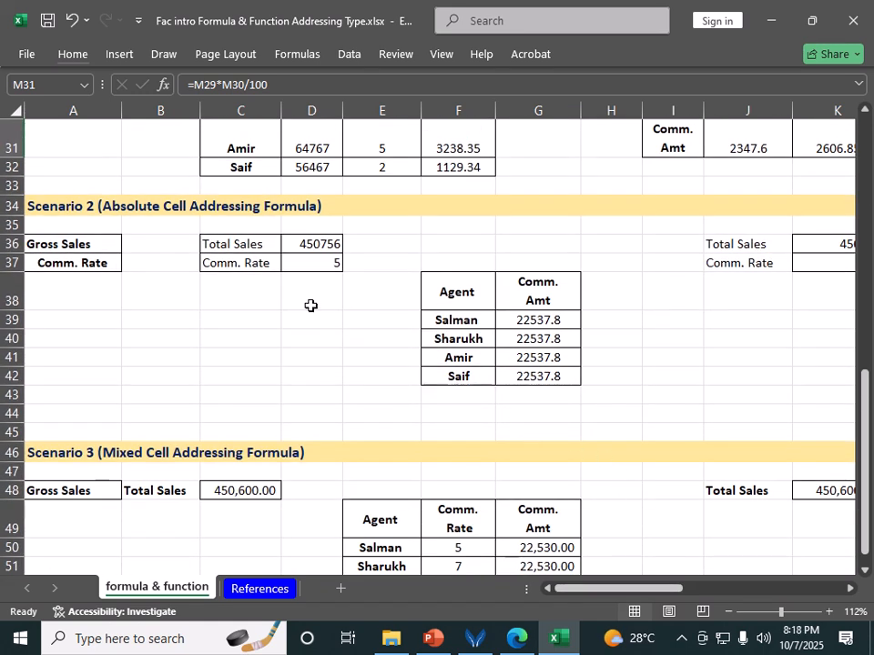
{"action": "scroll", "coordinate": [401, 314], "scroll_direction": "up", "scroll_amount": 3}
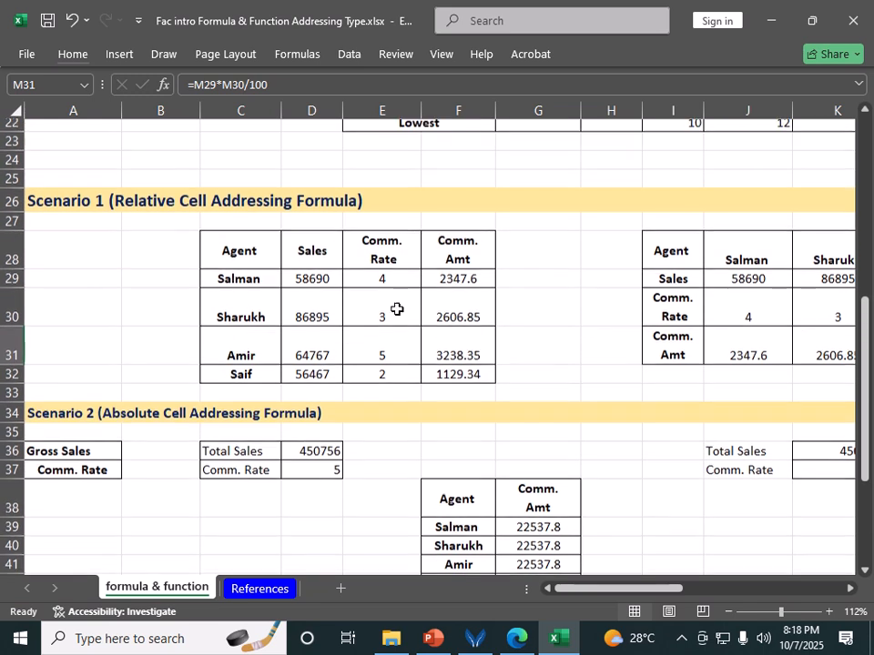
{"action": "scroll", "coordinate": [377, 272], "scroll_direction": "down", "scroll_amount": 2}
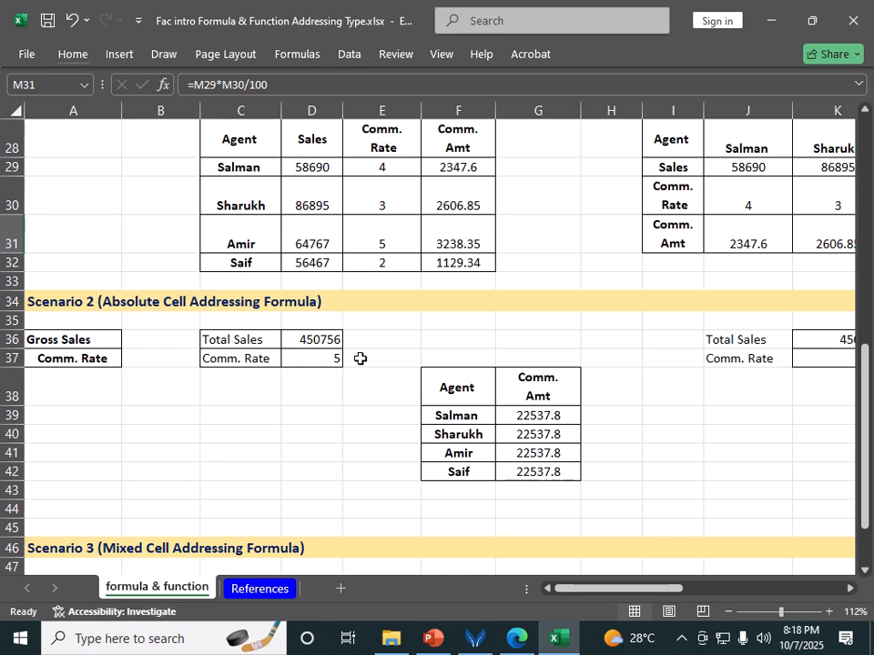
{"action": "left_click_drag", "start_coordinate": [513, 415], "coordinate": [535, 469]}
{"action": "key", "text": "Delete"}
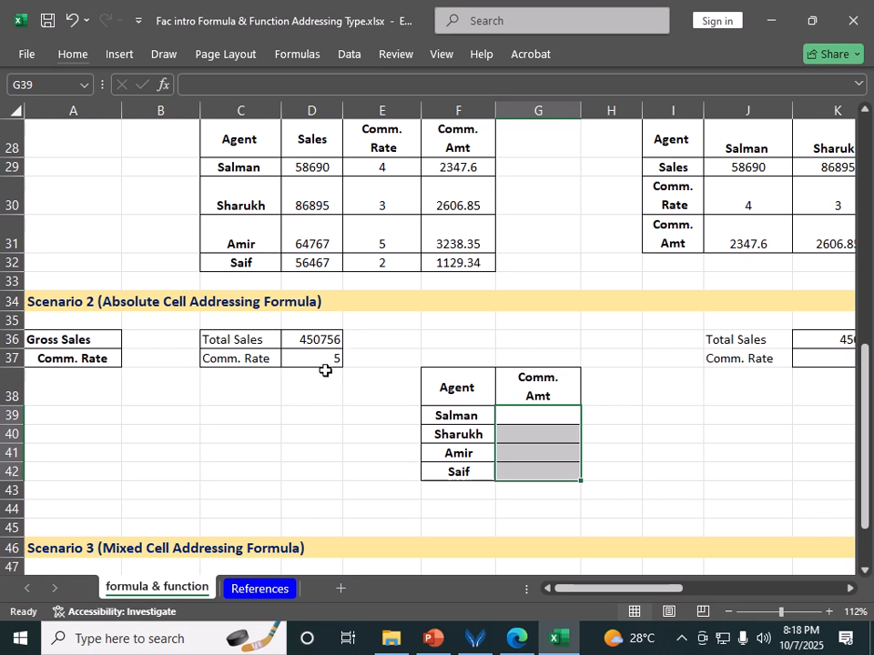
Step: Enter =D36*D37/100 in G39 of the Scenario 2 Comm. Amt column and fill it down to G42
{"action": "left_click", "coordinate": [521, 412]}
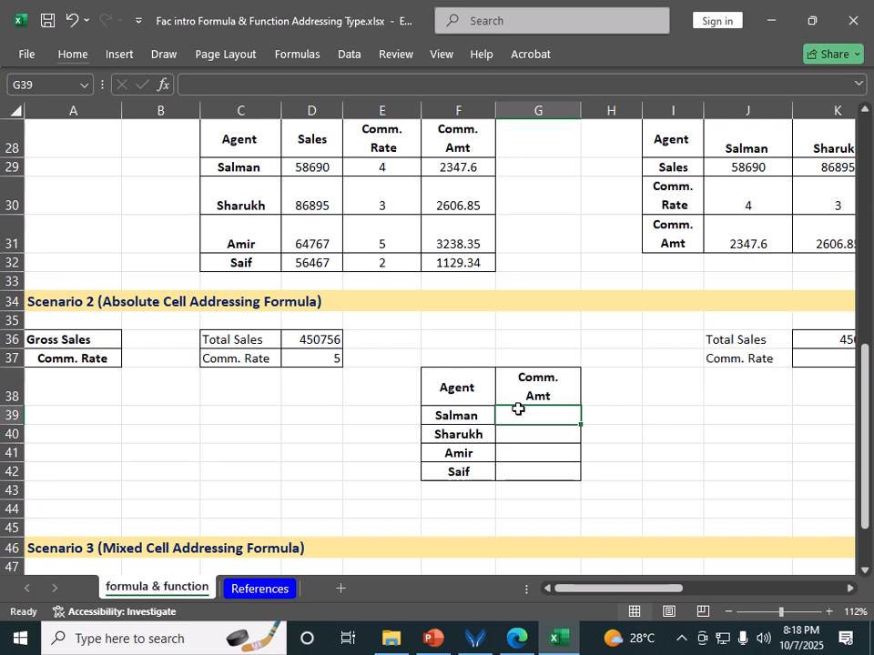
{"action": "type", "text": "="}
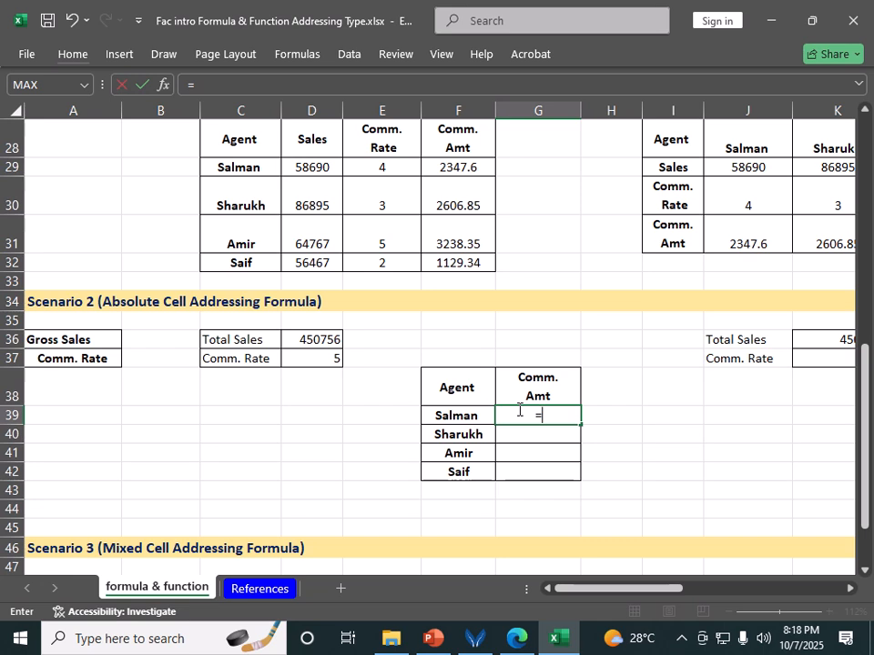
{"action": "left_click", "coordinate": [306, 341]}
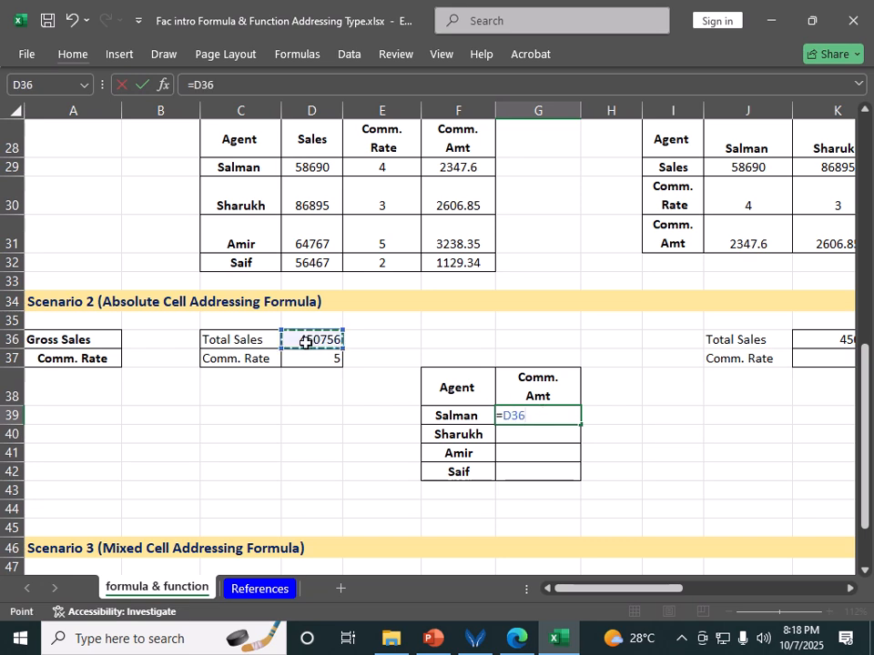
{"action": "type", "text": "*"}
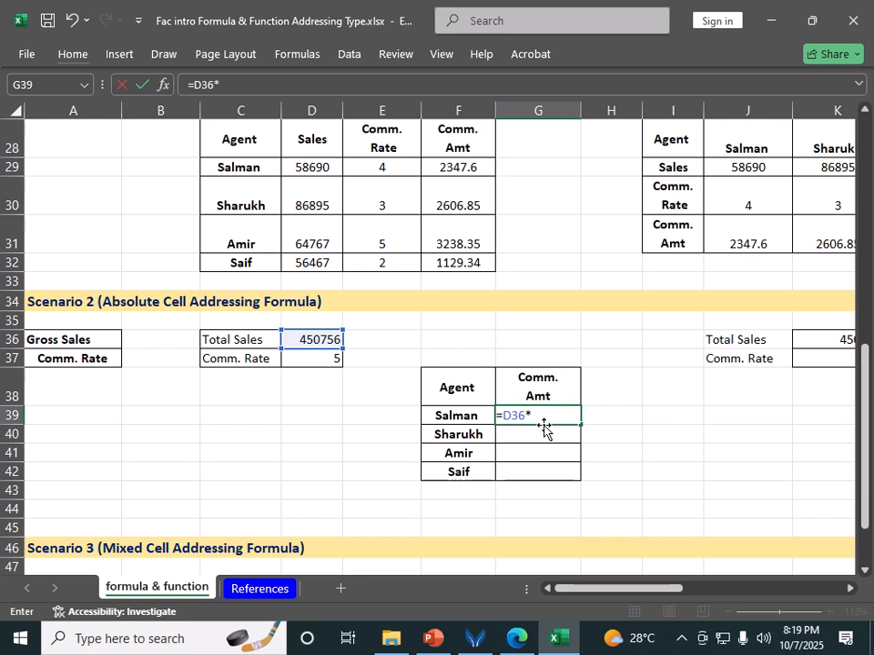
{"action": "left_click", "coordinate": [333, 359]}
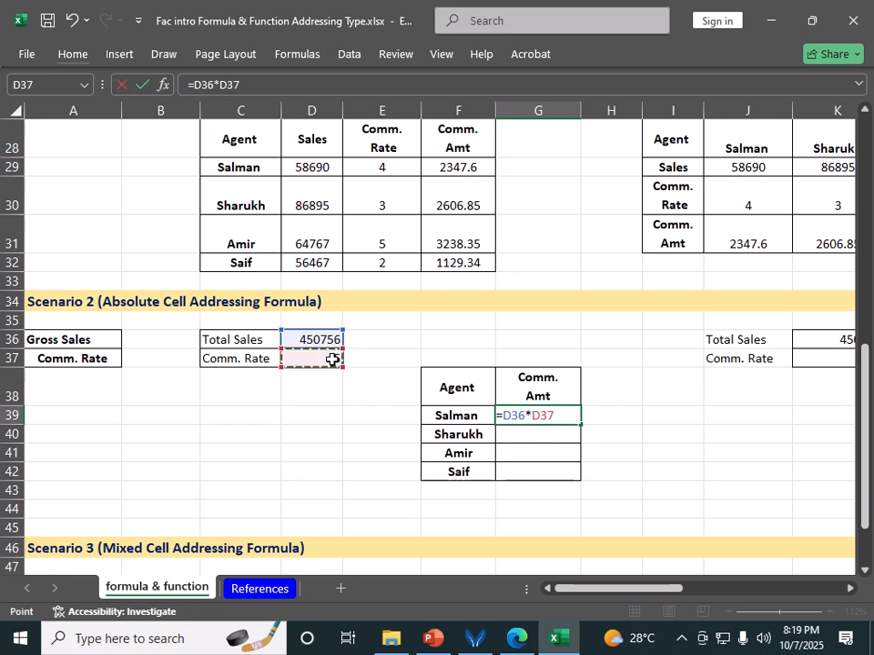
{"action": "type", "text": "/100"}
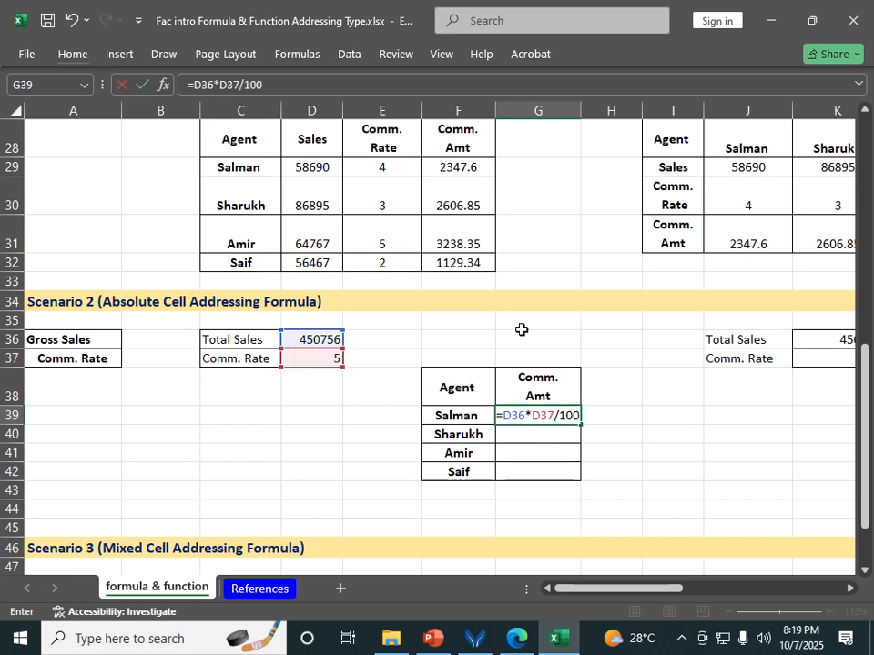
{"action": "key", "text": "Return"}
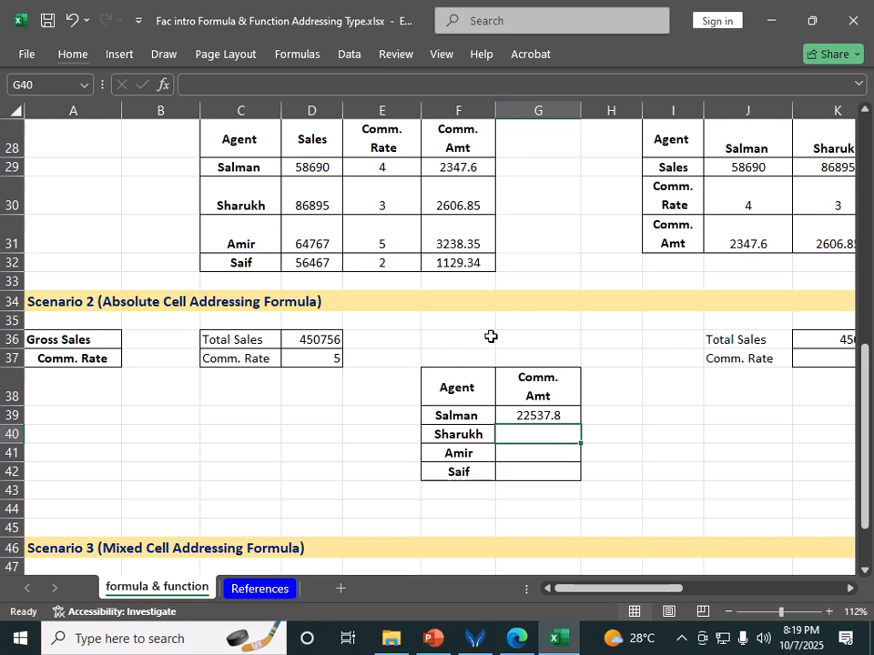
{"action": "left_click", "coordinate": [562, 418]}
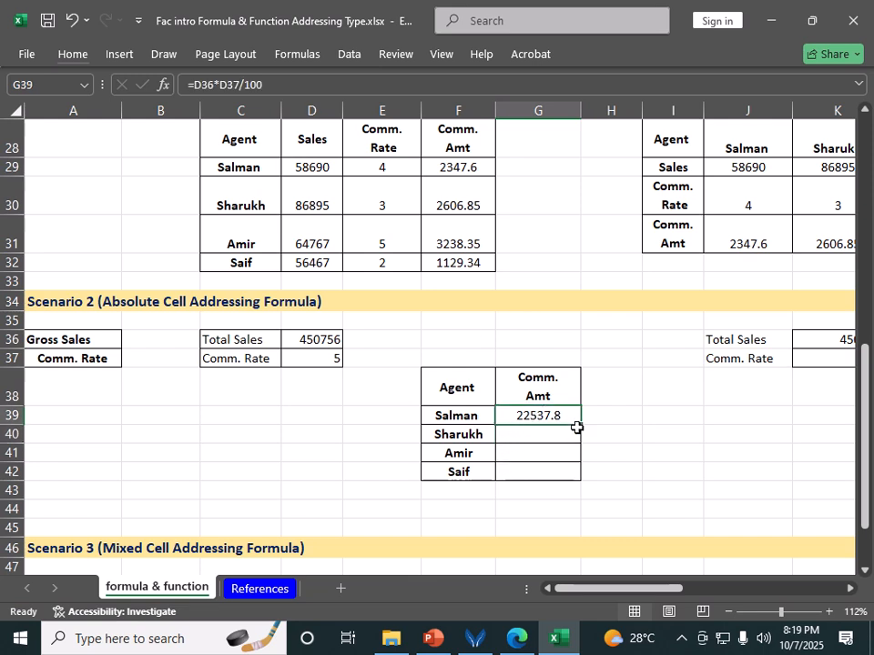
{"action": "left_click_drag", "start_coordinate": [579, 423], "coordinate": [579, 479]}
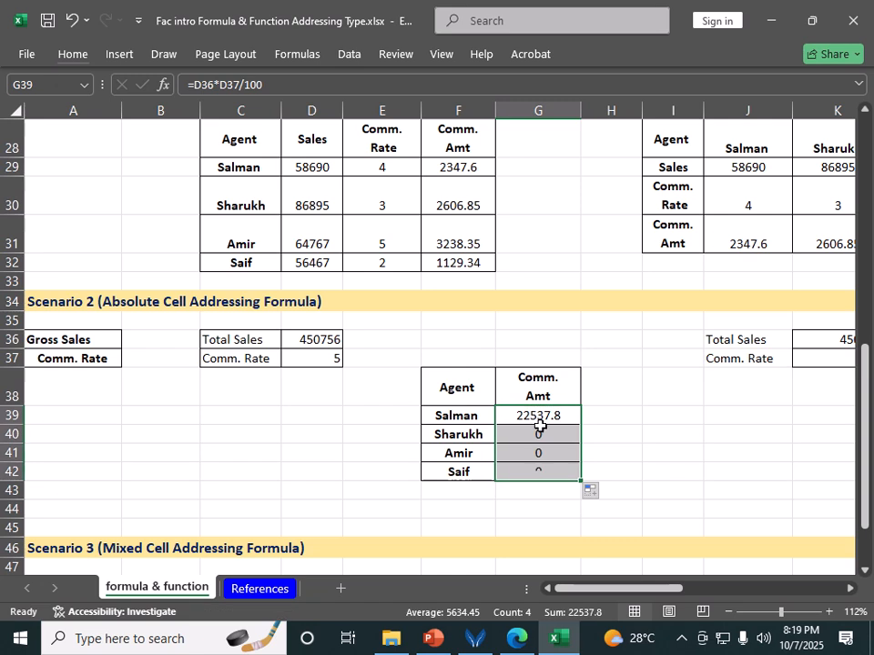
Step: Examine the cells referenced by each Scenario 2 Comm. Amt formula from G39 down to G42 without changing them
{"action": "left_click", "coordinate": [527, 416]}
{"action": "double_click", "coordinate": [527, 416]}
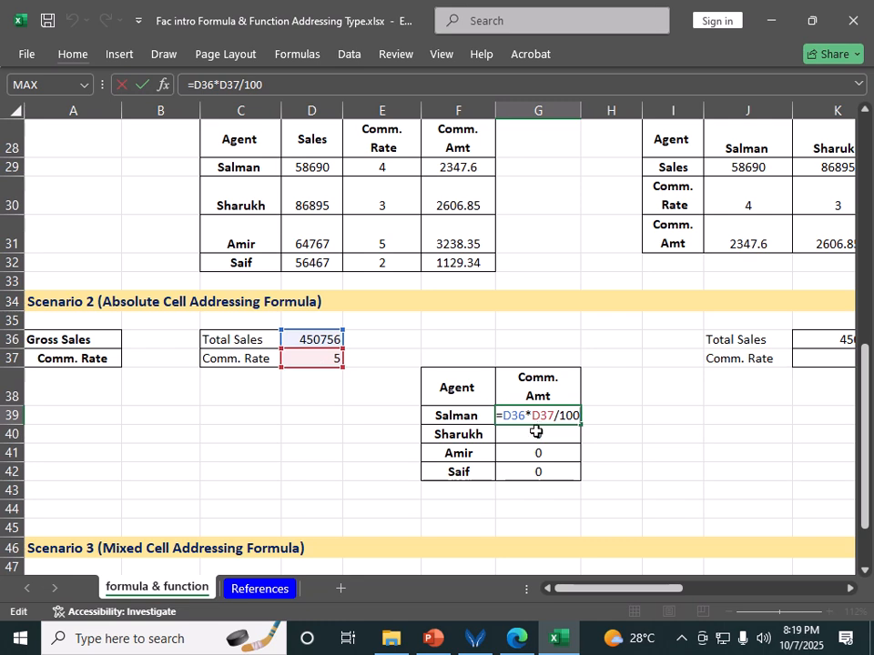
{"action": "key", "text": "Return"}
{"action": "key", "text": "F2"}
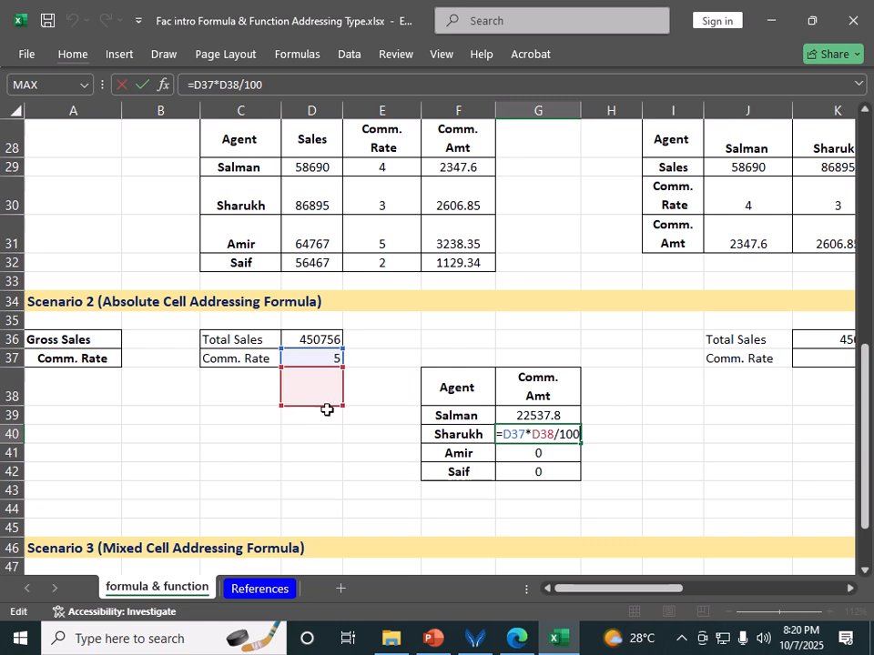
{"action": "key", "text": "Return"}
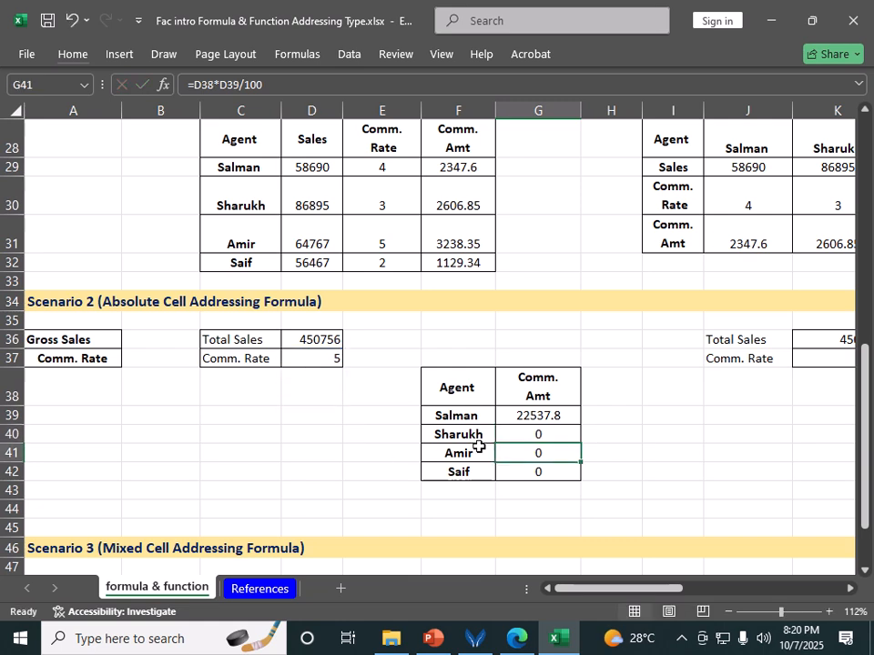
{"action": "key", "text": "F2"}
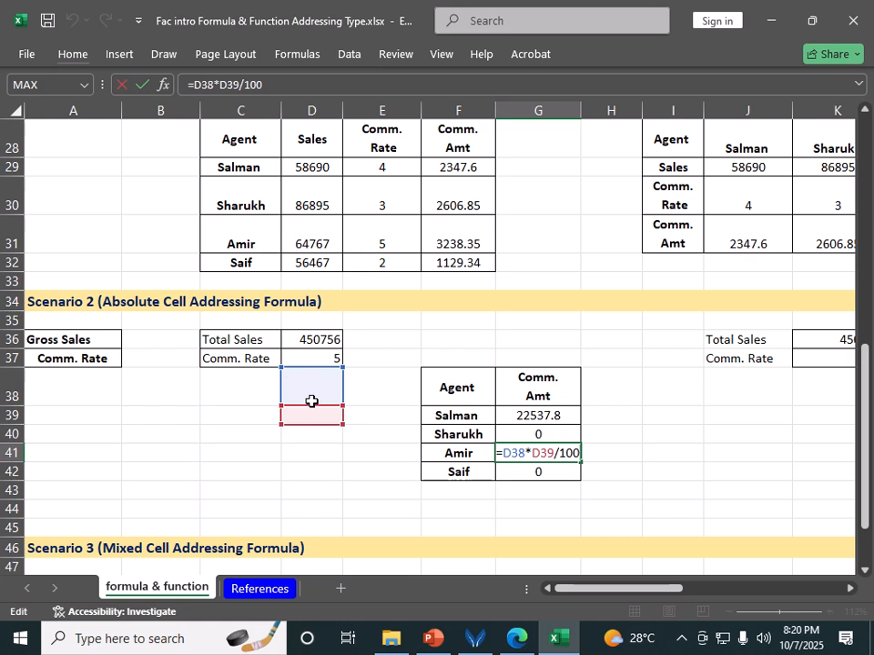
{"action": "left_click", "coordinate": [549, 470]}
{"action": "double_click", "coordinate": [549, 469]}
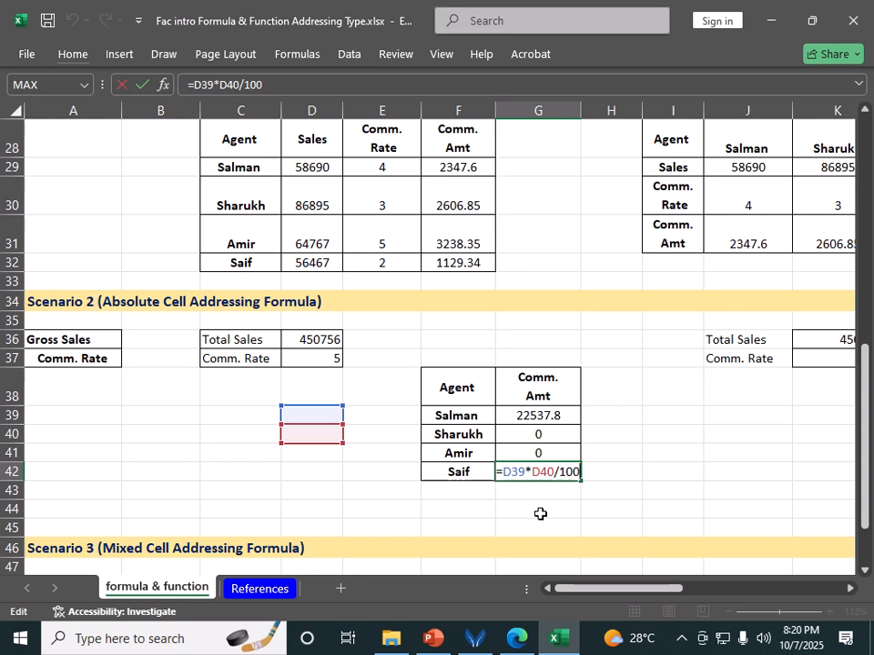
{"action": "key", "text": "Escape"}
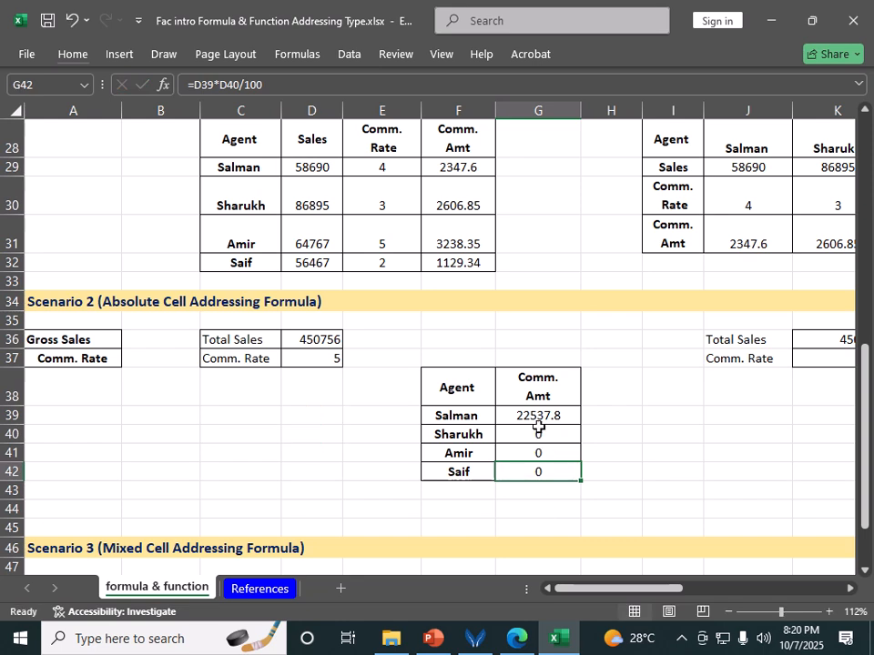
Step: Replace the Scenario 2 Comm. Amt formulas by clearing G39:G42, entering =D$36*D37/100 in G39 and filling it down to G42
{"action": "left_click_drag", "start_coordinate": [538, 421], "coordinate": [536, 478]}
{"action": "key", "text": "Delete"}
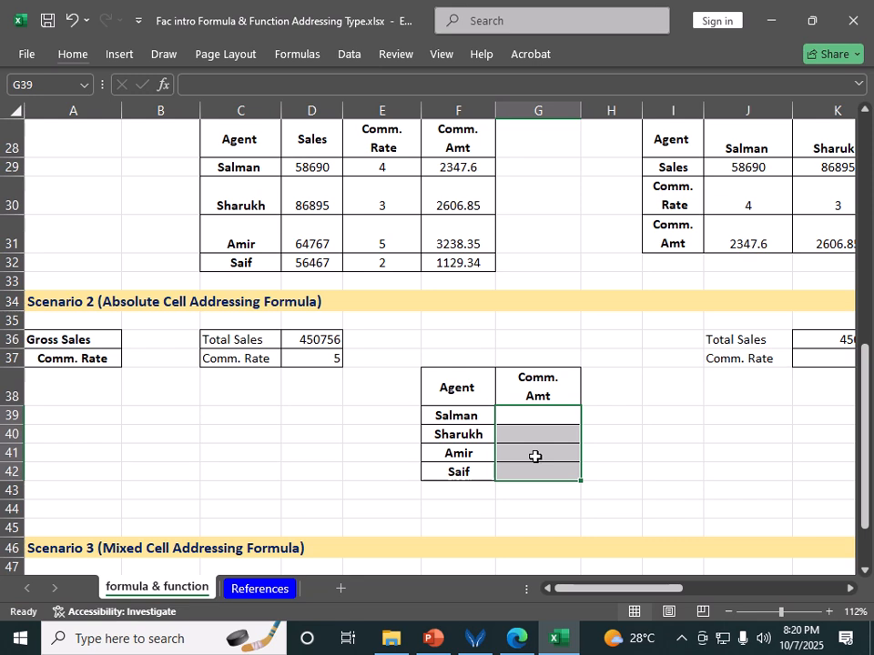
{"action": "type", "text": "="}
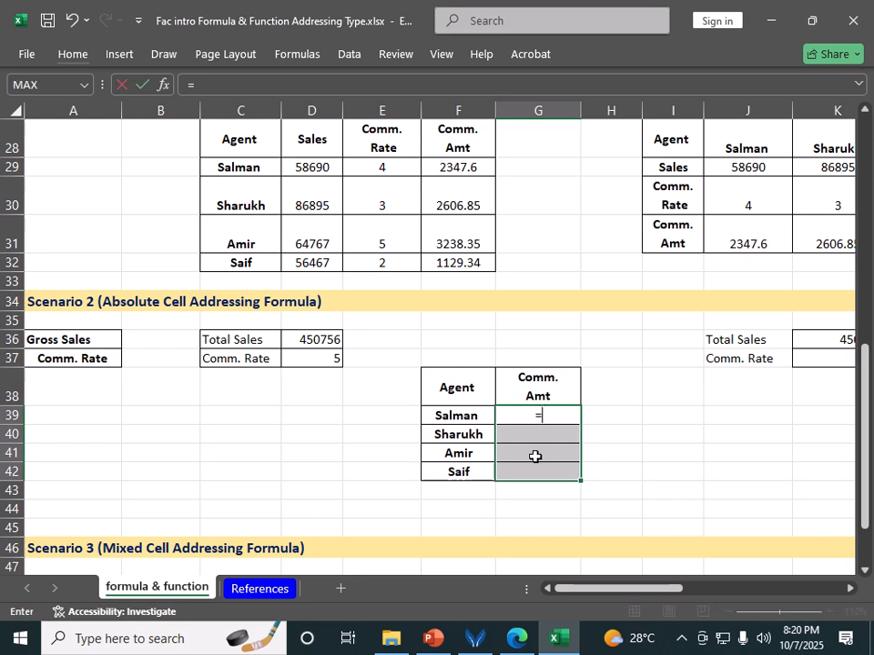
{"action": "left_click", "coordinate": [304, 341]}
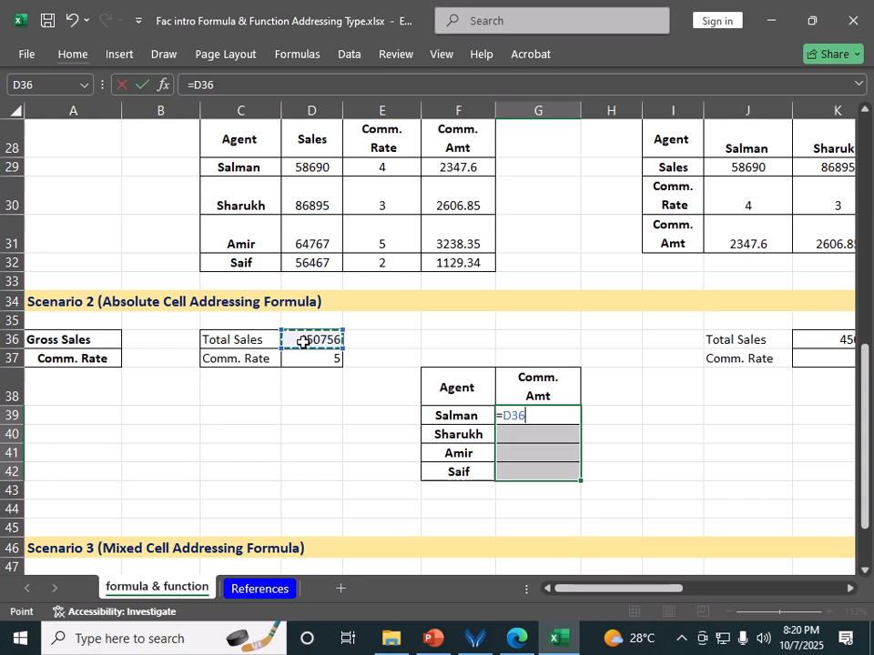
{"action": "type", "text": "*"}
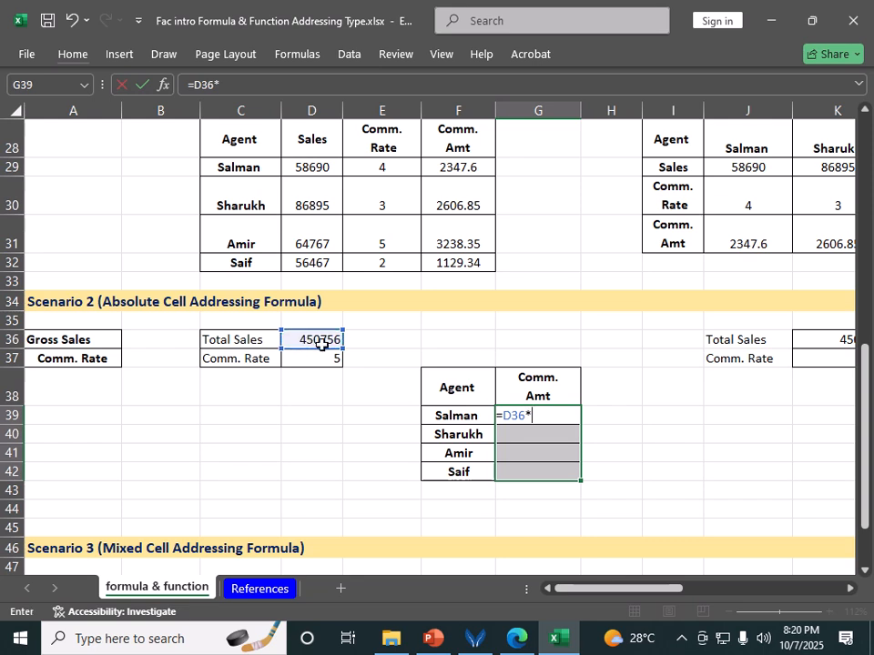
{"action": "left_click", "coordinate": [326, 360]}
{"action": "type", "text": "/"}
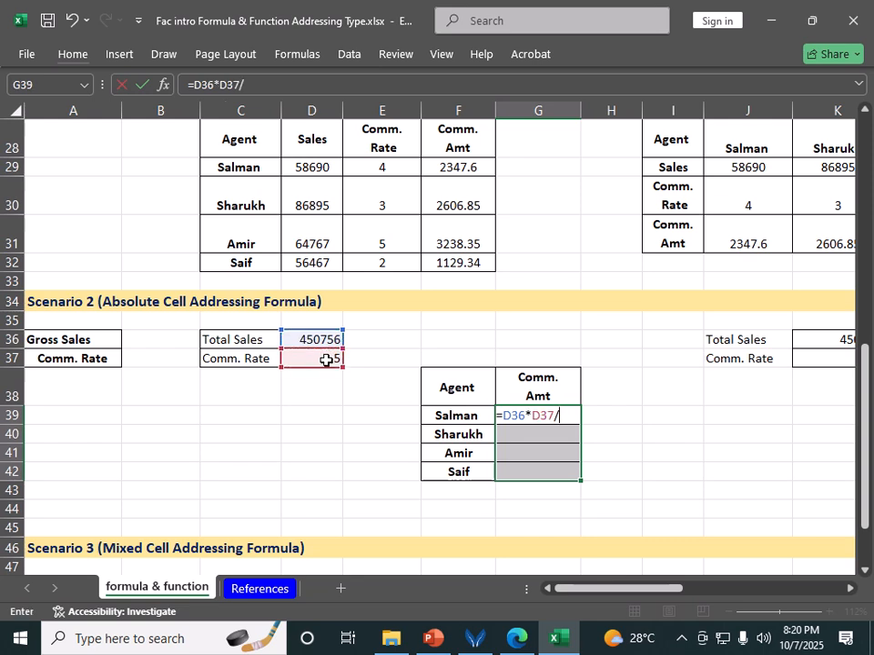
{"action": "type", "text": "100"}
{"action": "left_click", "coordinate": [505, 415]}
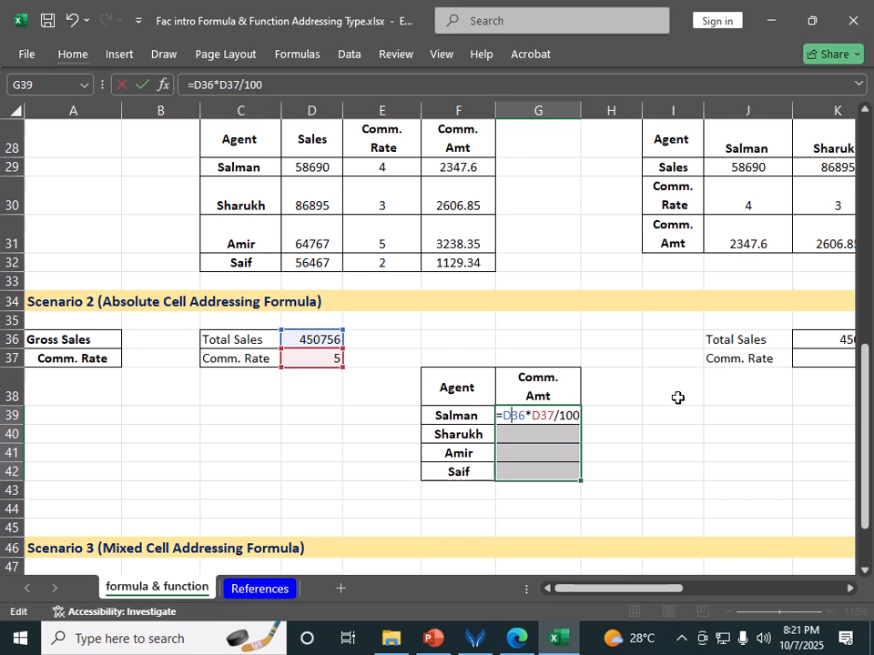
{"action": "type", "text": "$"}
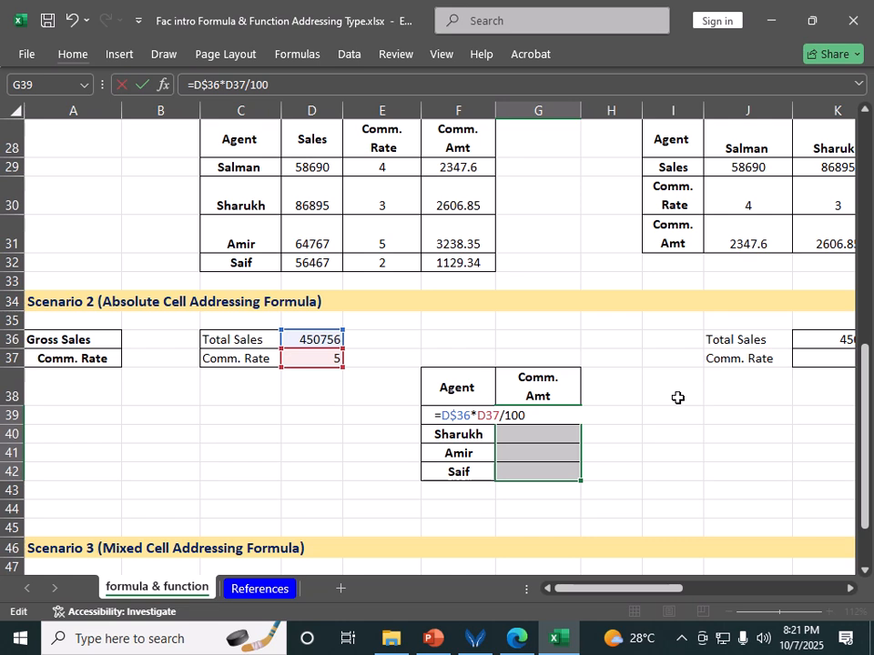
{"action": "key", "text": "Return"}
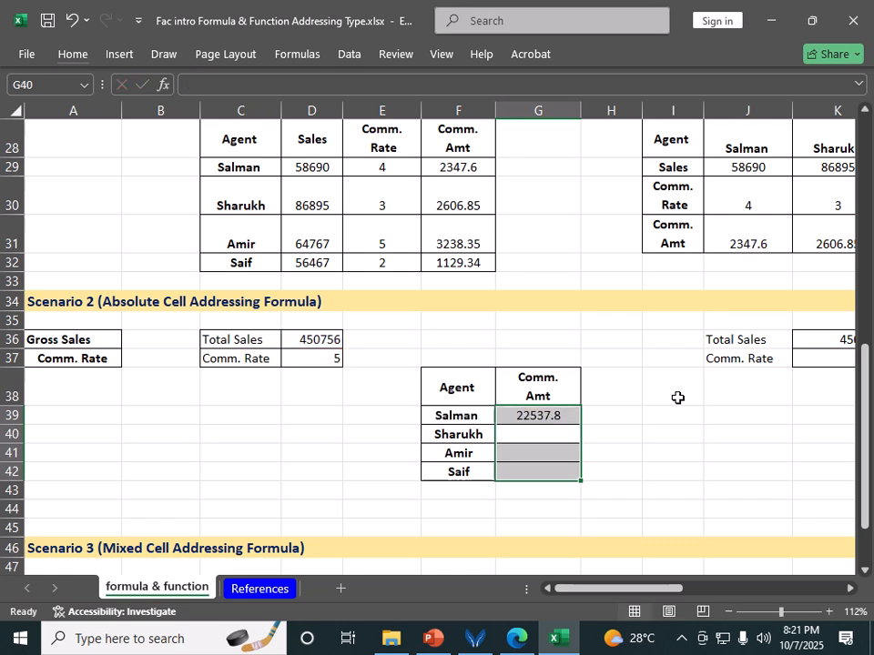
{"action": "left_click", "coordinate": [571, 419]}
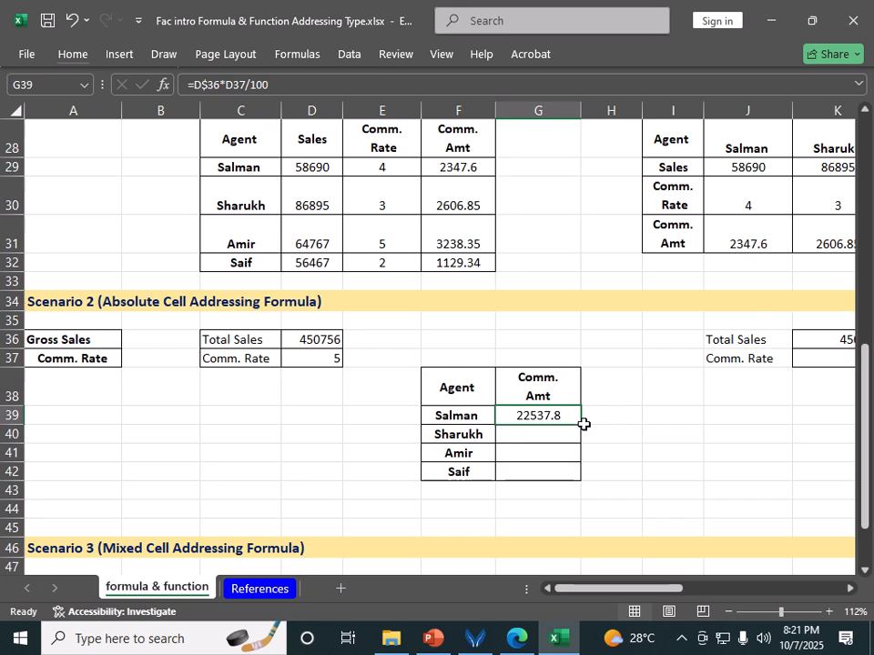
{"action": "left_click_drag", "start_coordinate": [584, 425], "coordinate": [583, 475]}
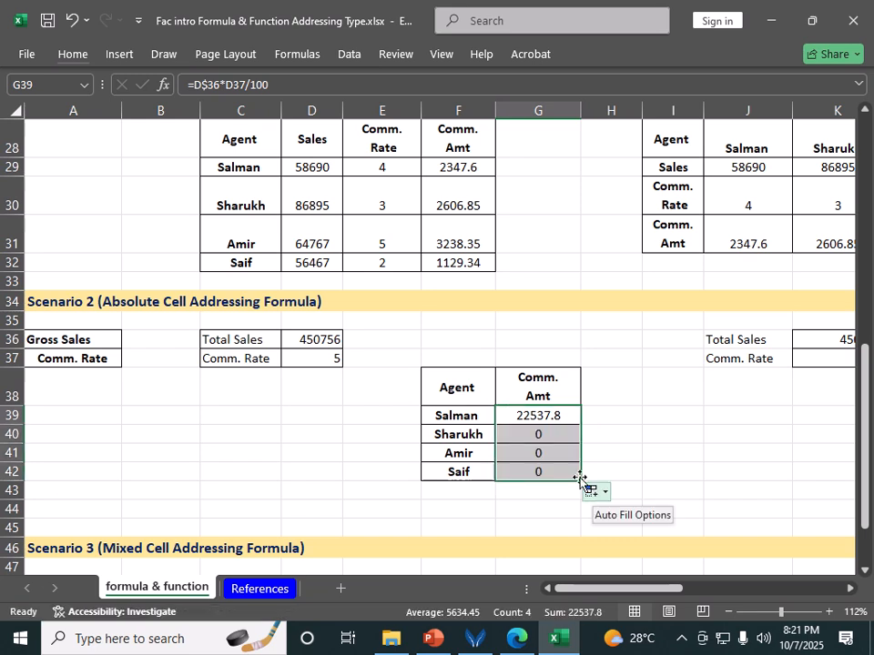
Step: Go through the Comm. Amt formulas G39 to G42, comparing the row-locked Total Sales reference with the unlocked Comm. Rate reference
{"action": "left_click", "coordinate": [521, 417]}
{"action": "double_click", "coordinate": [522, 417]}
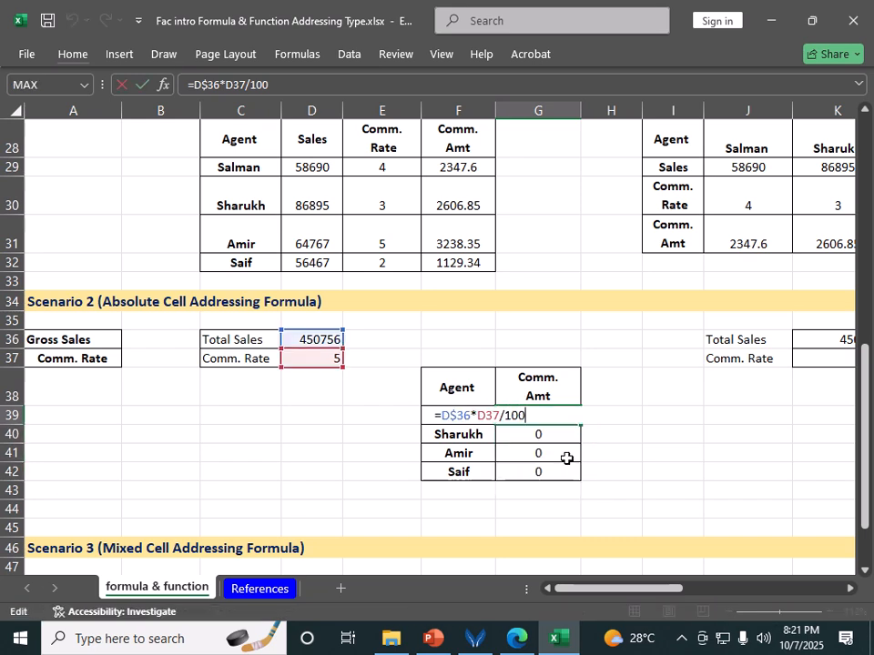
{"action": "key", "text": "ctrl+Return"}
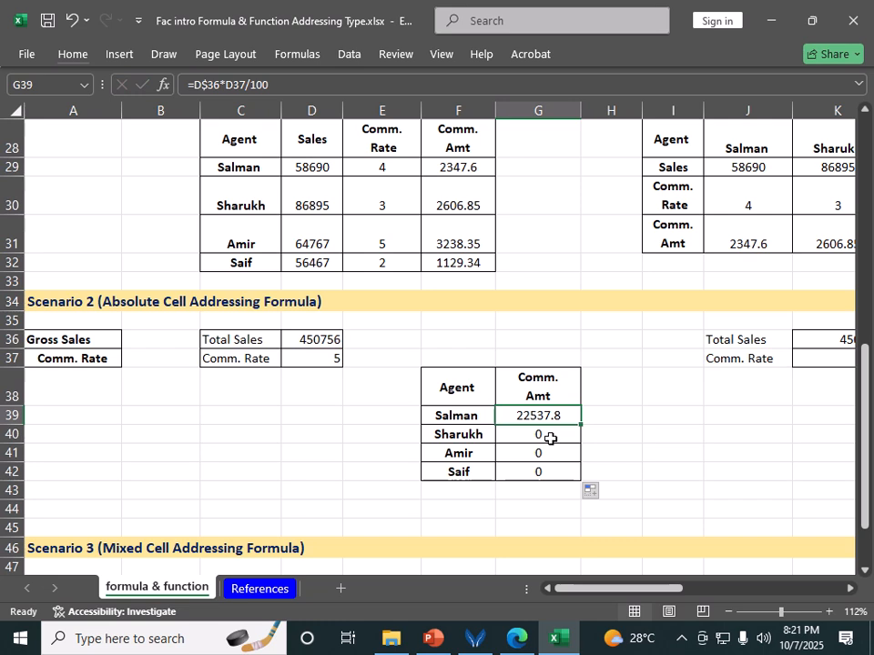
{"action": "left_click", "coordinate": [550, 437]}
{"action": "double_click", "coordinate": [550, 437]}
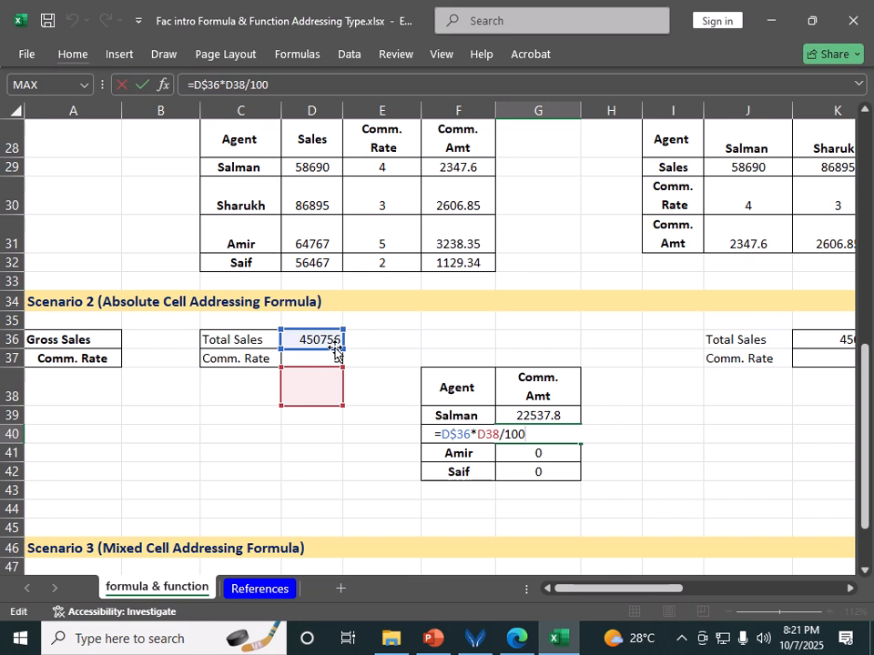
{"action": "key", "text": "Return"}
{"action": "double_click", "coordinate": [533, 455]}
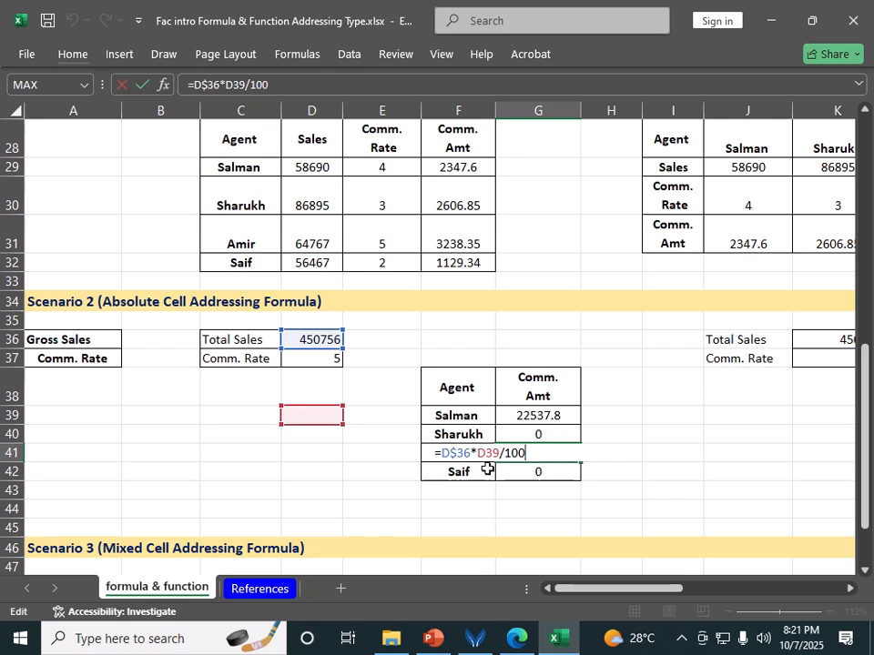
{"action": "left_click", "coordinate": [531, 468]}
{"action": "double_click", "coordinate": [523, 467]}
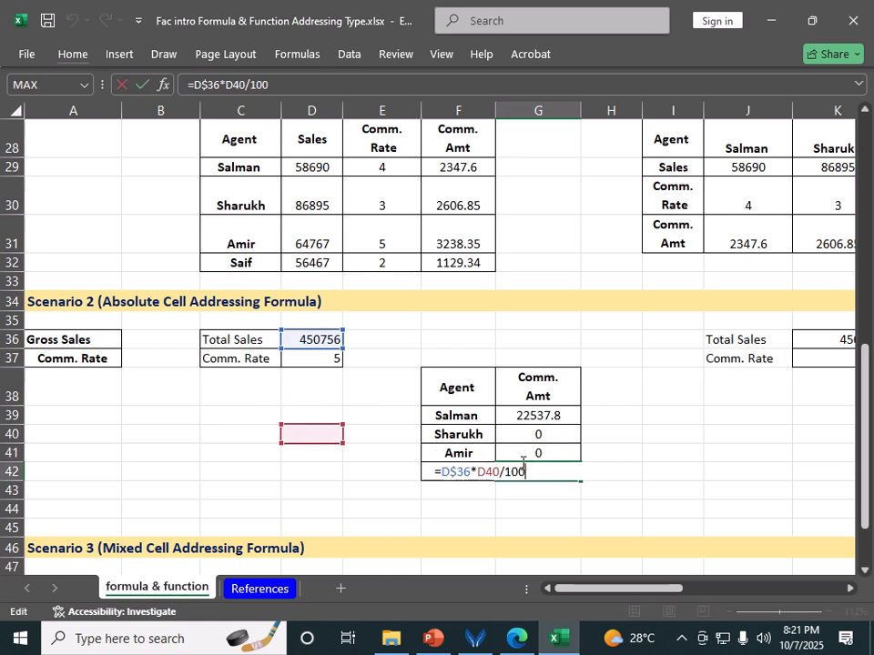
{"action": "key", "text": "Escape"}
Step: Lock the Comm. Rate row in G39 so the formula reads =D$36*D$37/100, and fill it down to G42
{"action": "left_click", "coordinate": [533, 409]}
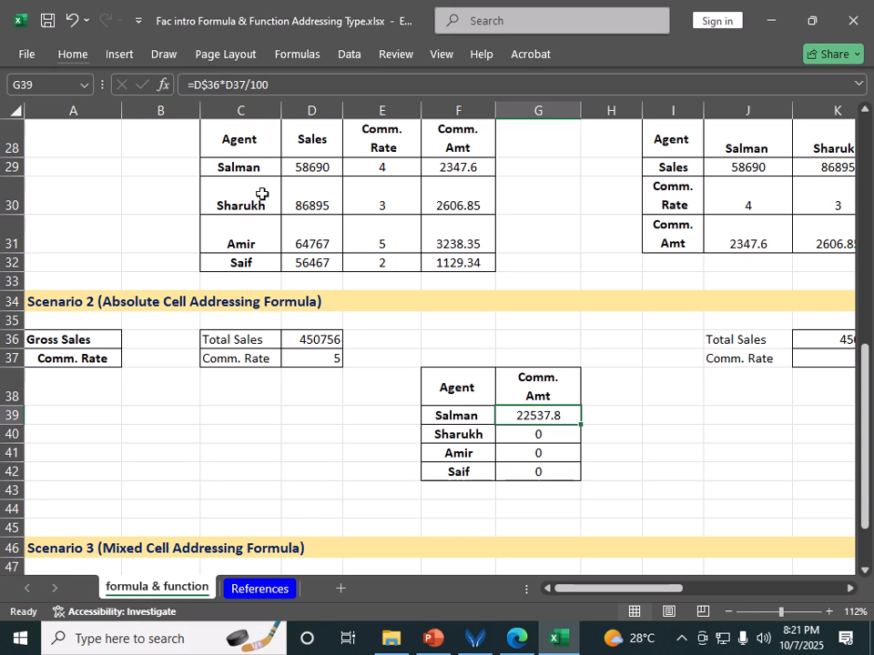
{"action": "left_click", "coordinate": [227, 84]}
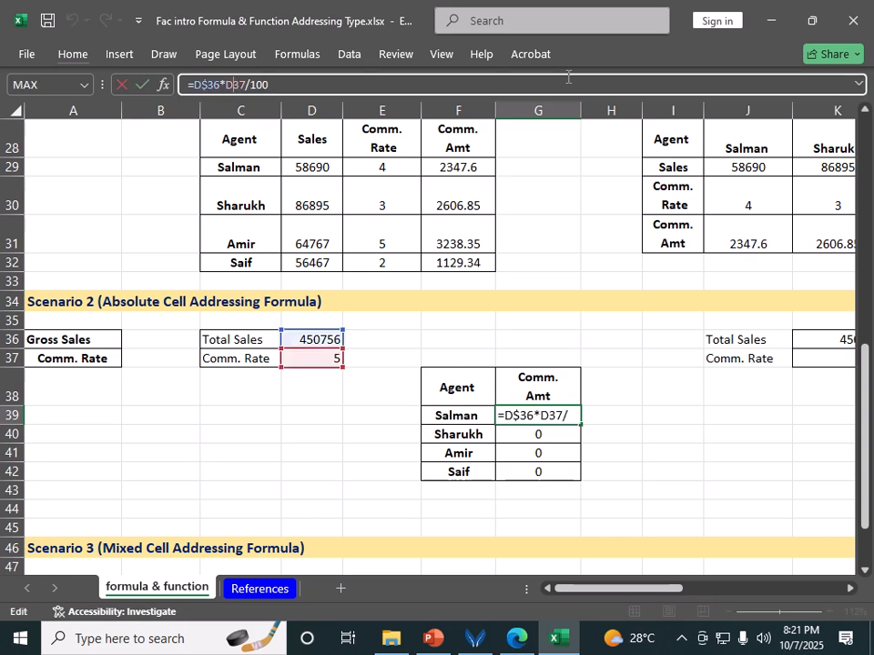
{"action": "type", "text": "$"}
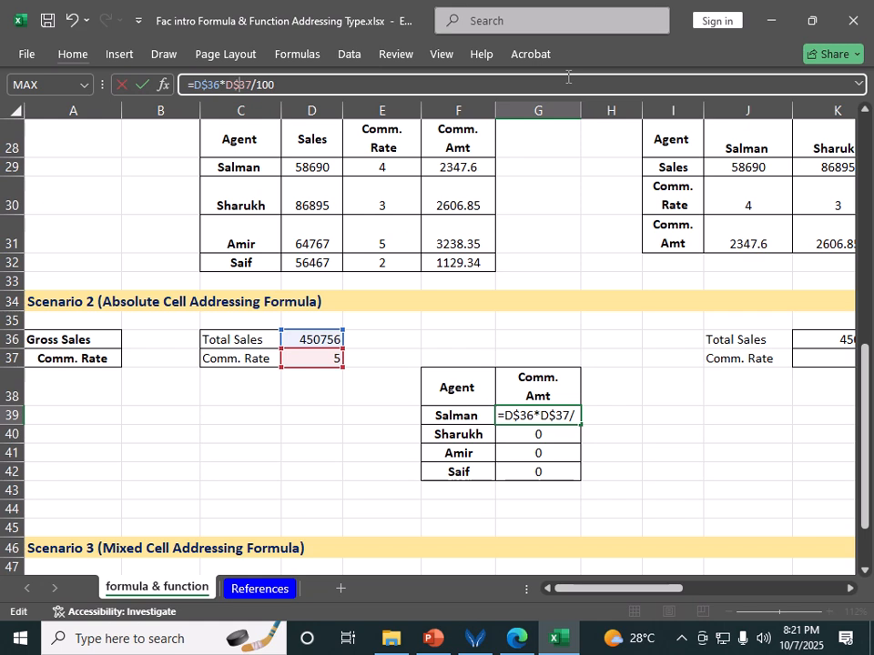
{"action": "key", "text": "Return"}
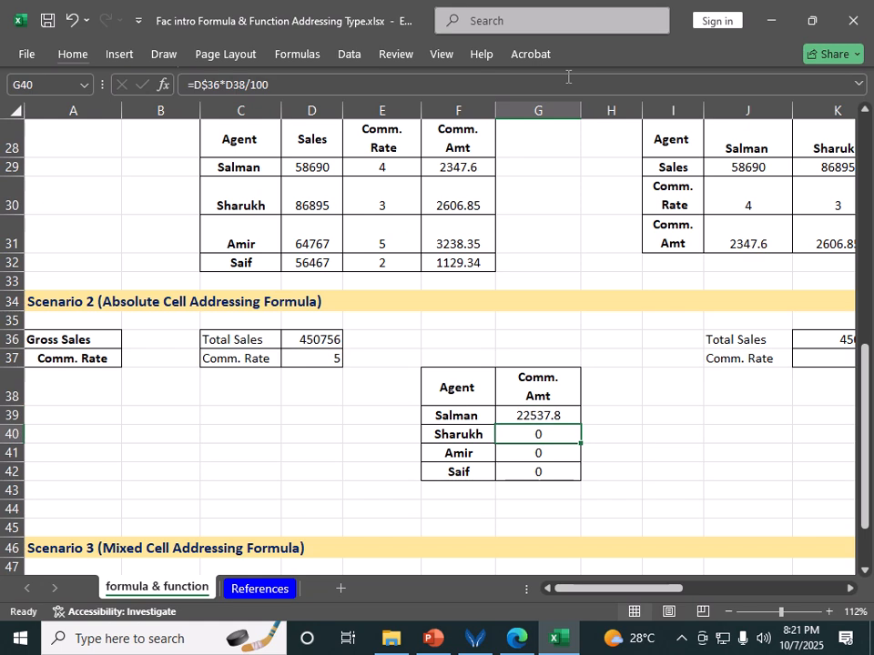
{"action": "left_click", "coordinate": [561, 415]}
{"action": "left_click_drag", "start_coordinate": [583, 435], "coordinate": [581, 479]}
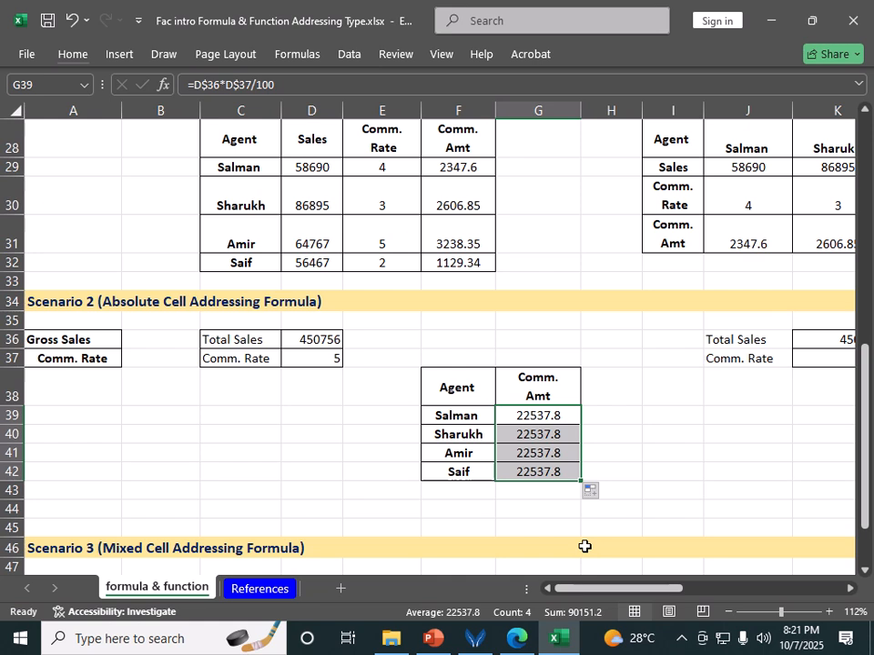
Step: Fill the row-locked Comm. Amt formulas in G39:G42 across to column I and inspect the references in H40 and I39
{"action": "left_click_drag", "start_coordinate": [580, 481], "coordinate": [724, 474]}
{"action": "left_click", "coordinate": [549, 415]}
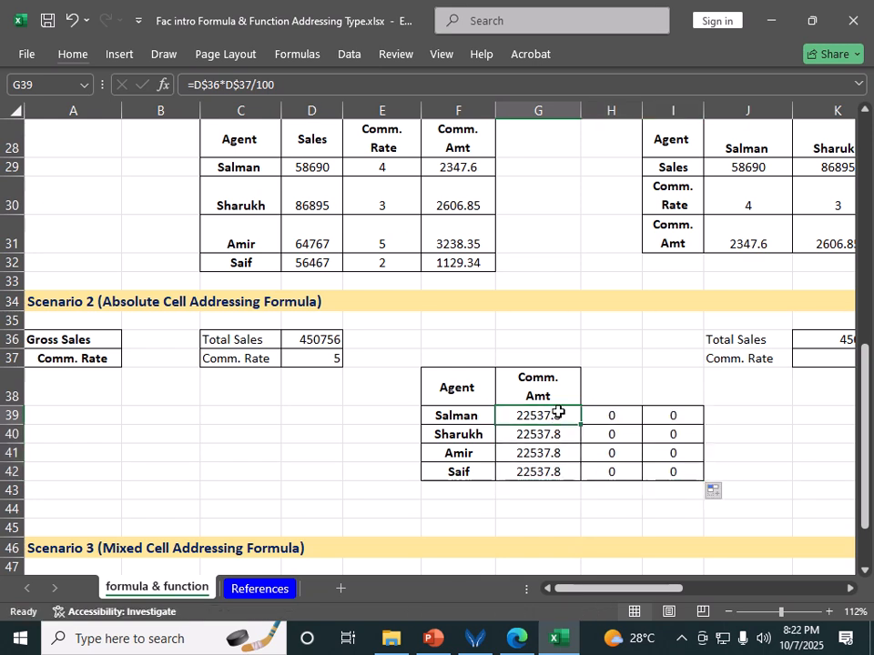
{"action": "double_click", "coordinate": [558, 411]}
{"action": "left_click", "coordinate": [629, 441]}
{"action": "double_click", "coordinate": [623, 440]}
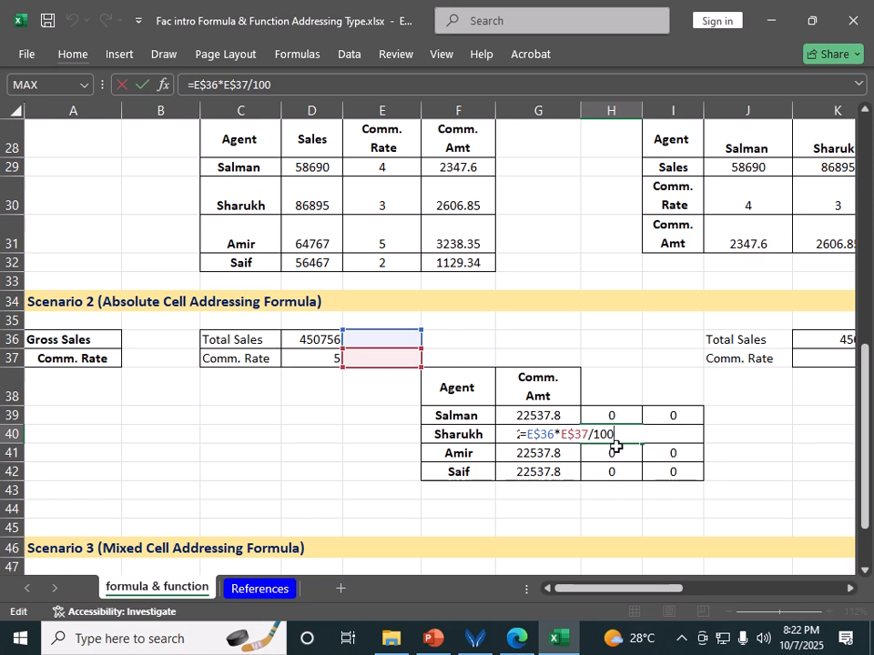
{"action": "left_click", "coordinate": [671, 417]}
{"action": "double_click", "coordinate": [671, 418]}
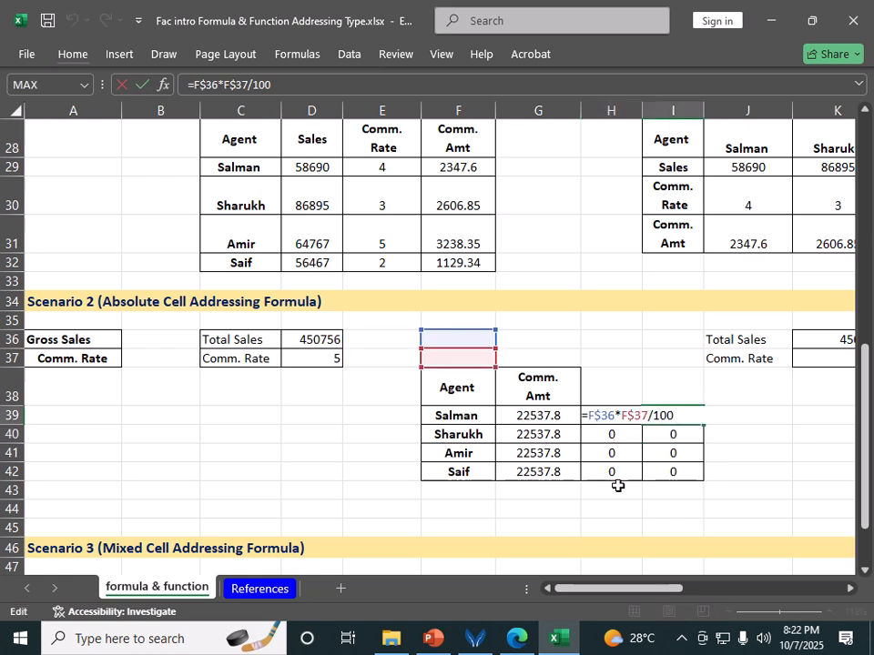
{"action": "key", "text": "Escape"}
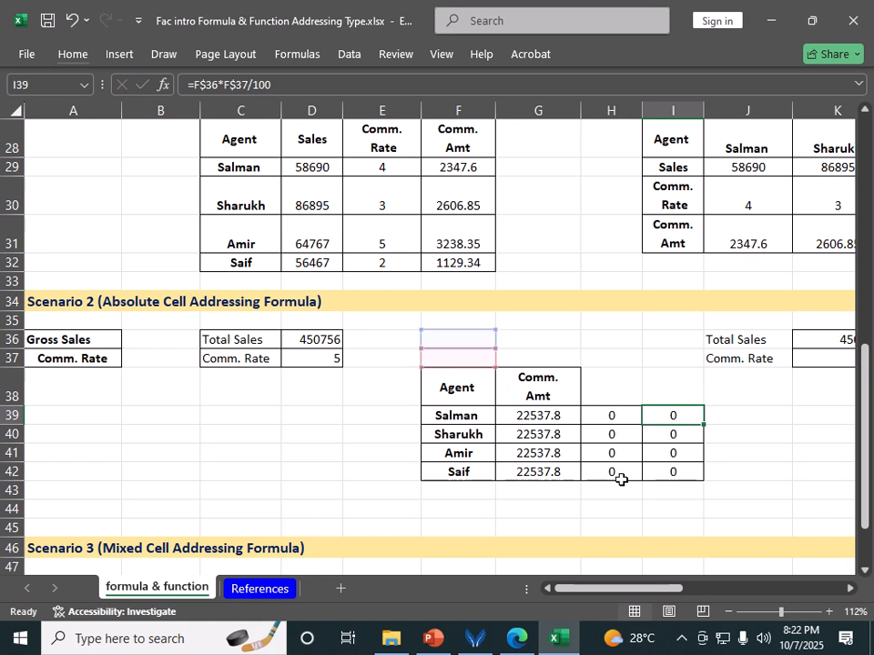
Step: Undo the fill of the Comm. Amt formulas into columns H and I
{"action": "key", "text": "ctrl+z"}
{"action": "key", "text": "ctrl+z"}
{"action": "key", "text": "ctrl+z"}
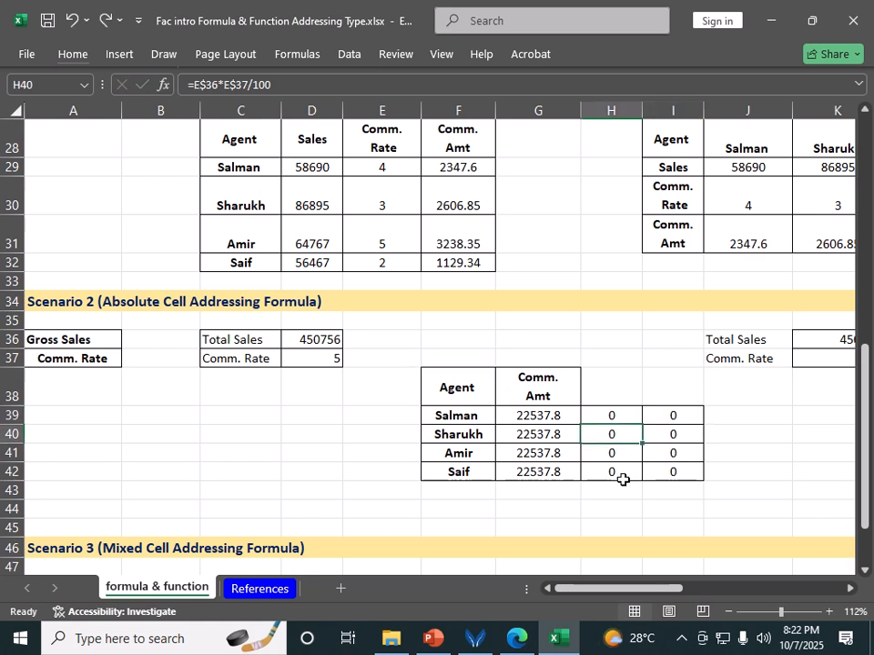
{"action": "left_click", "coordinate": [622, 478]}
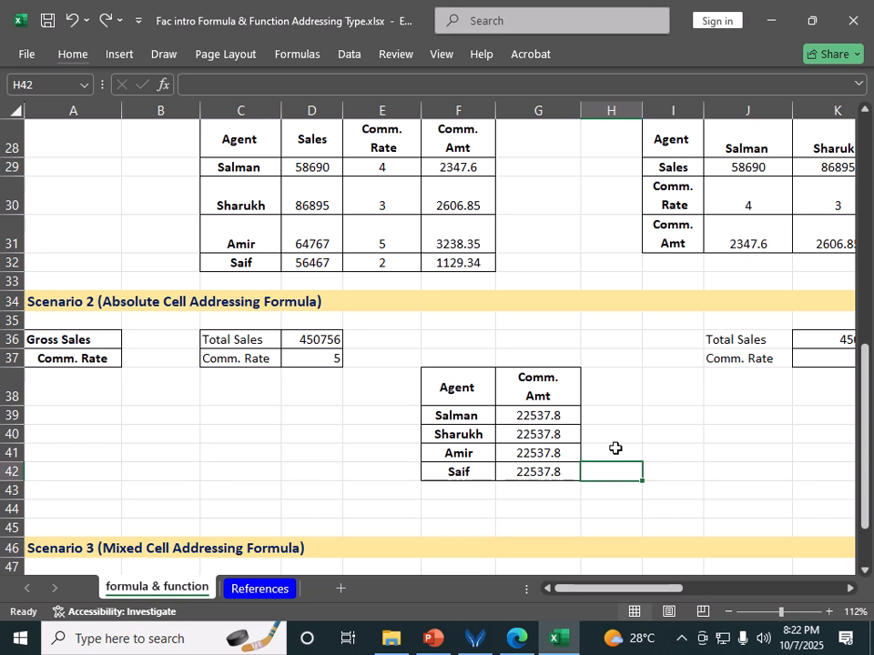
Step: Lock the columns of both references in G39 so the formula reads =$D$36*$D$37/100
{"action": "left_click_drag", "start_coordinate": [529, 416], "coordinate": [554, 466]}
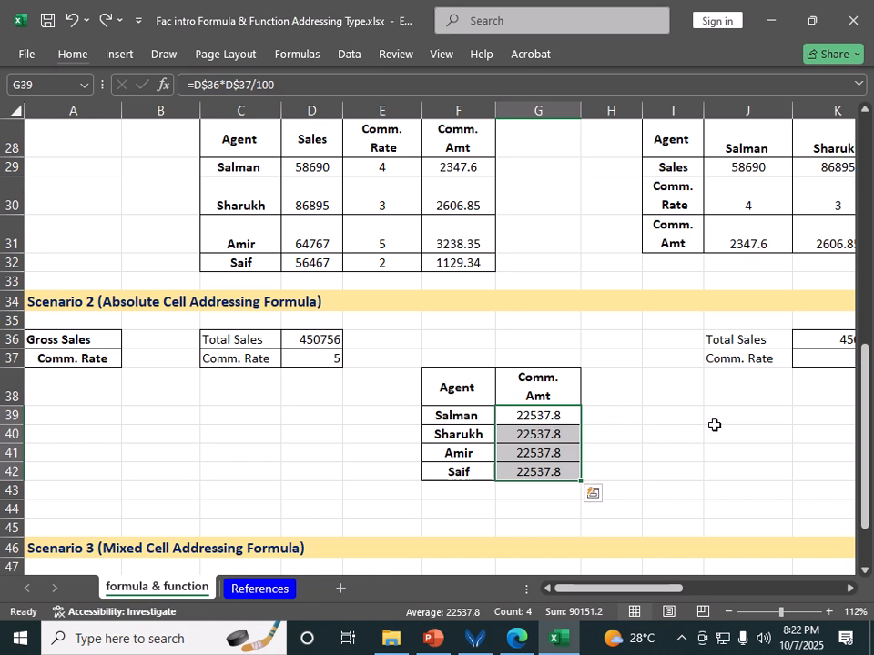
{"action": "left_click", "coordinate": [554, 415]}
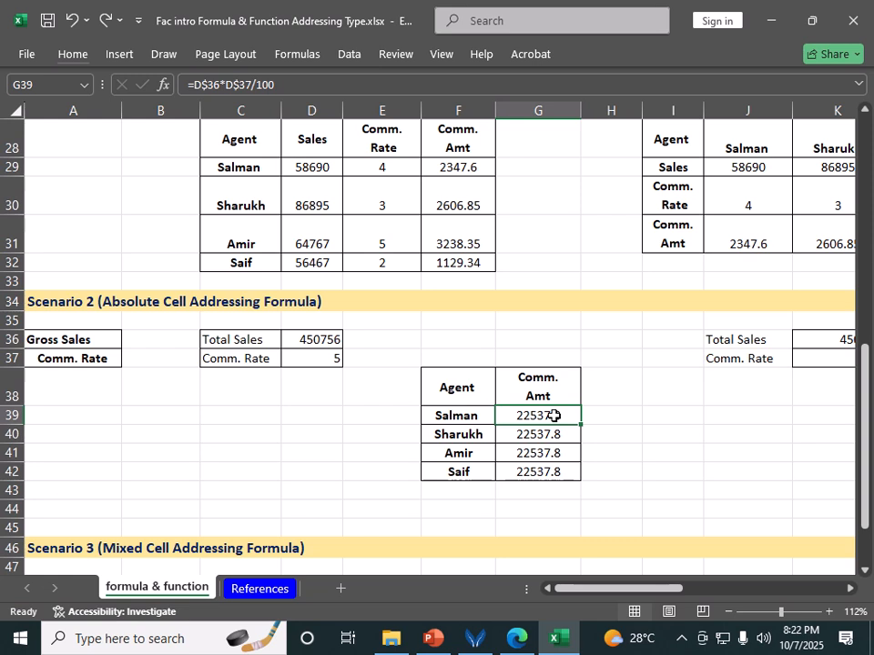
{"action": "left_click", "coordinate": [194, 84]}
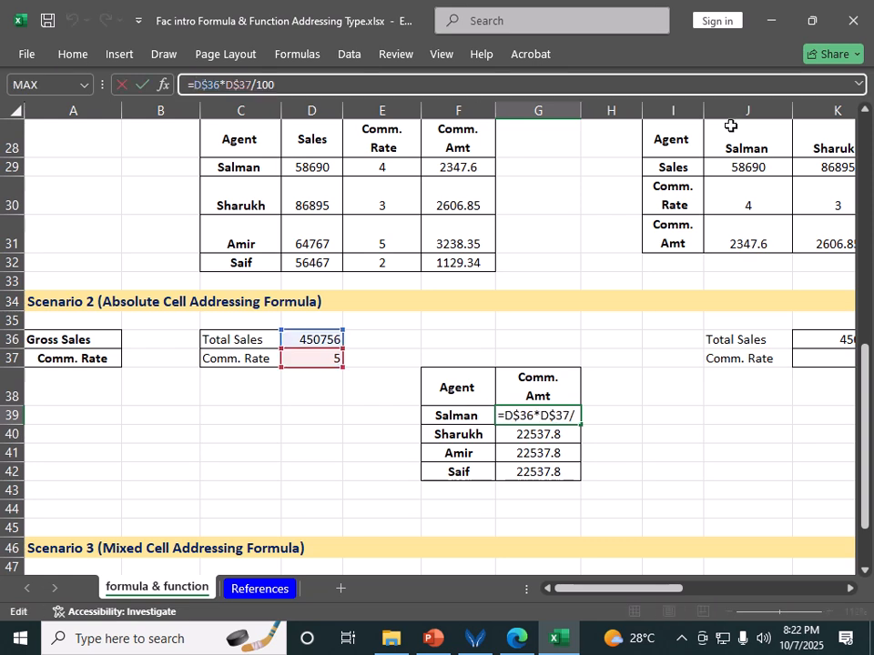
{"action": "type", "text": "$"}
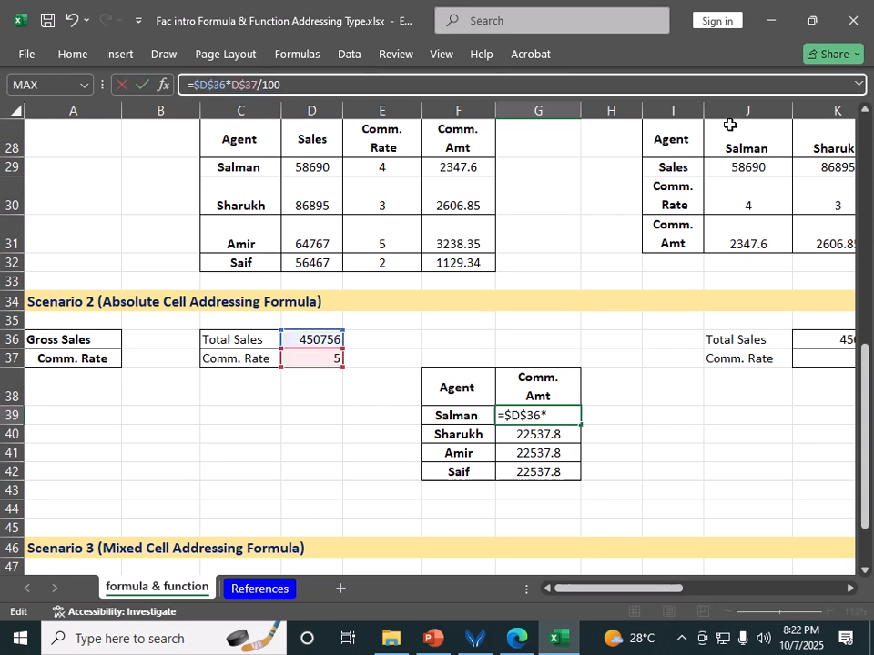
{"action": "left_click", "coordinate": [232, 80]}
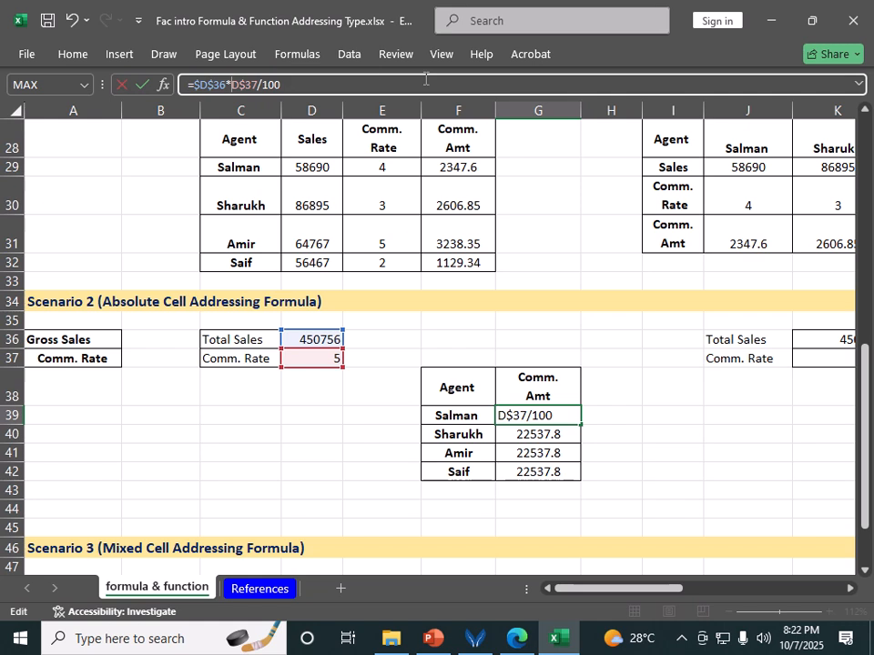
{"action": "type", "text": "$"}
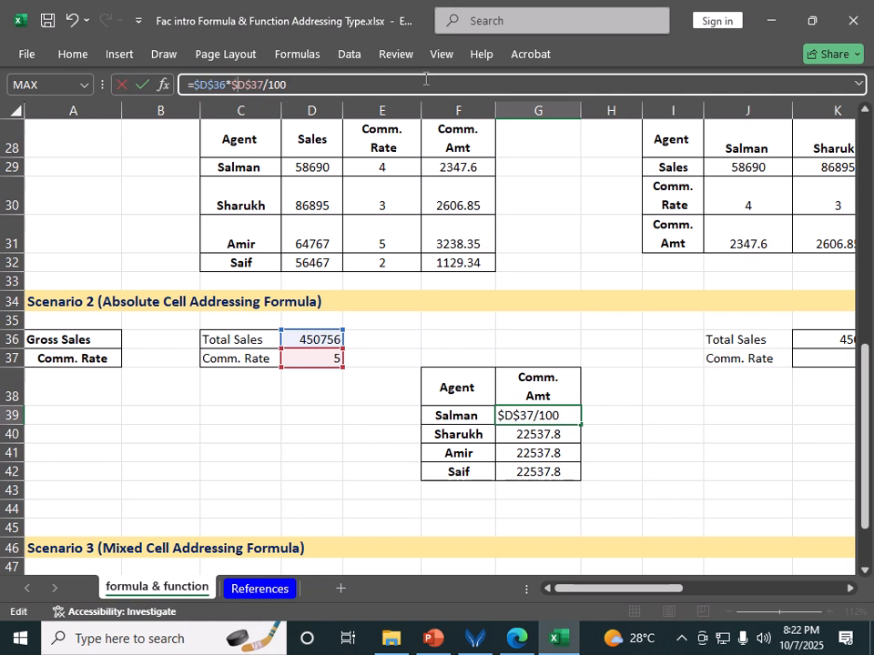
{"action": "key", "text": "Return"}
Step: Fill the absolute formula from G39 down to G42, and extend the range across to column I
{"action": "left_click", "coordinate": [522, 411]}
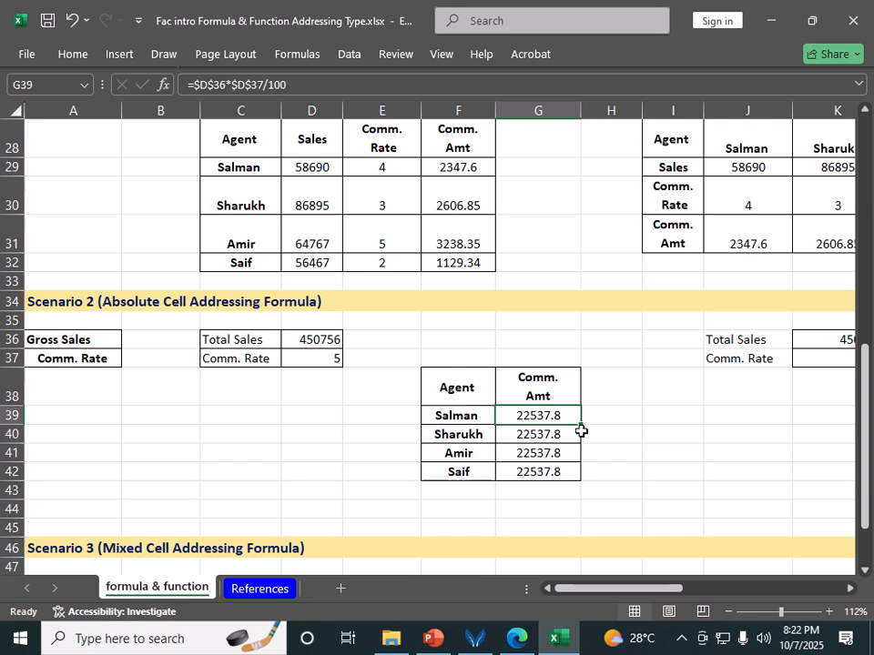
{"action": "left_click_drag", "start_coordinate": [580, 425], "coordinate": [575, 475]}
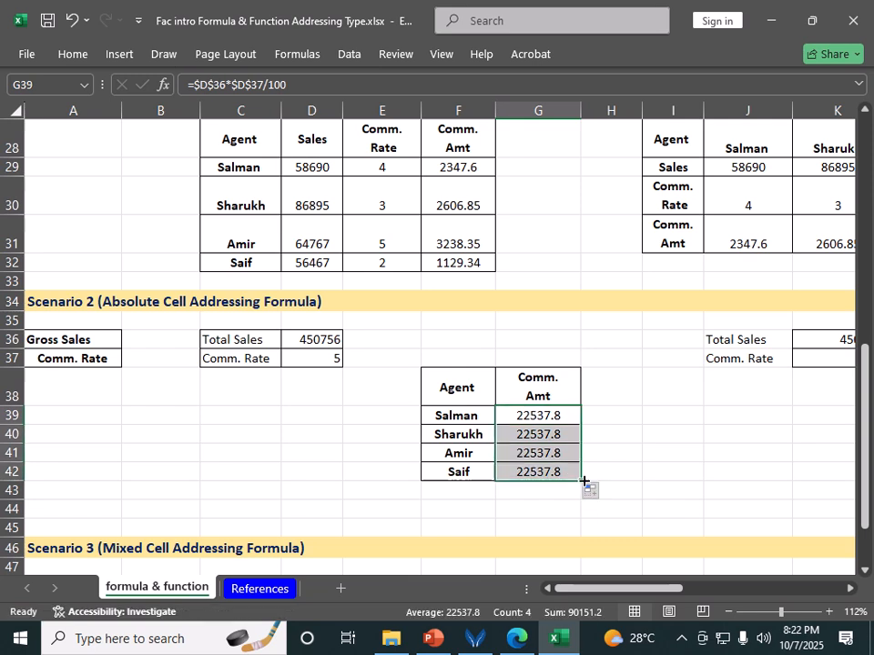
{"action": "left_click_drag", "start_coordinate": [583, 482], "coordinate": [695, 481]}
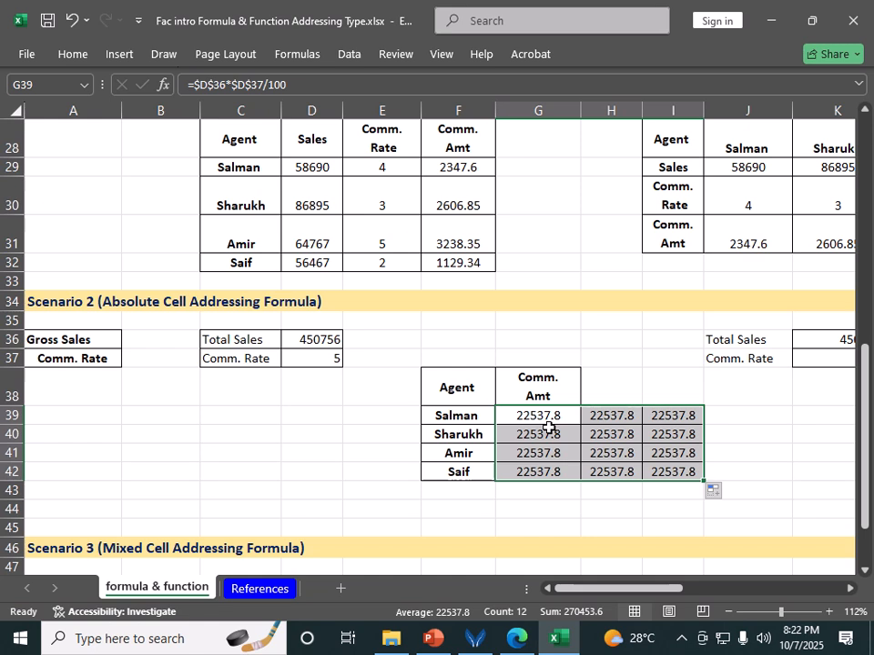
Step: Examine the references in filled cells G39, G41, H39 and I41 without changing the formulas
{"action": "left_click", "coordinate": [551, 416]}
{"action": "double_click", "coordinate": [546, 424]}
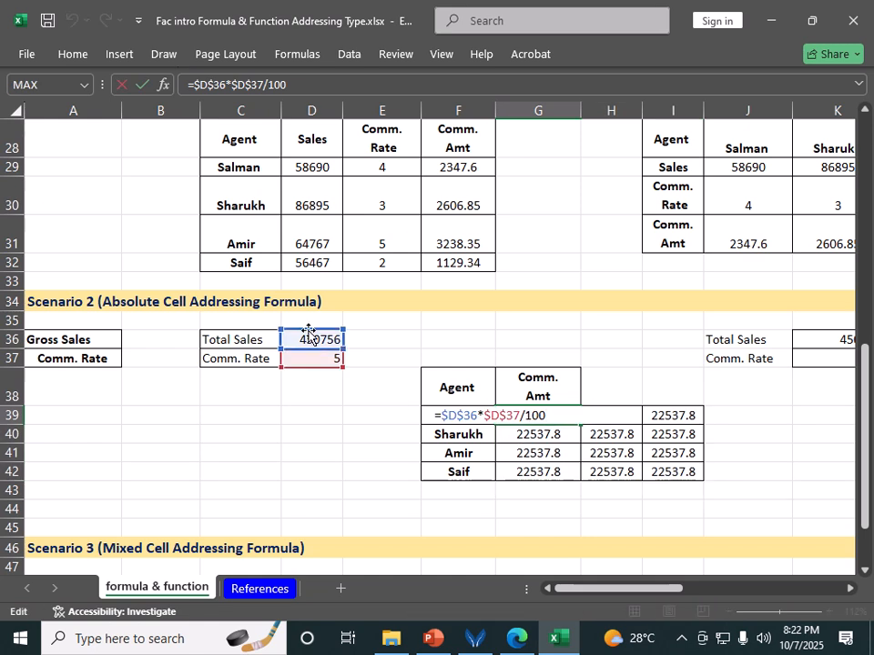
{"action": "left_click", "coordinate": [537, 461]}
{"action": "double_click", "coordinate": [537, 463]}
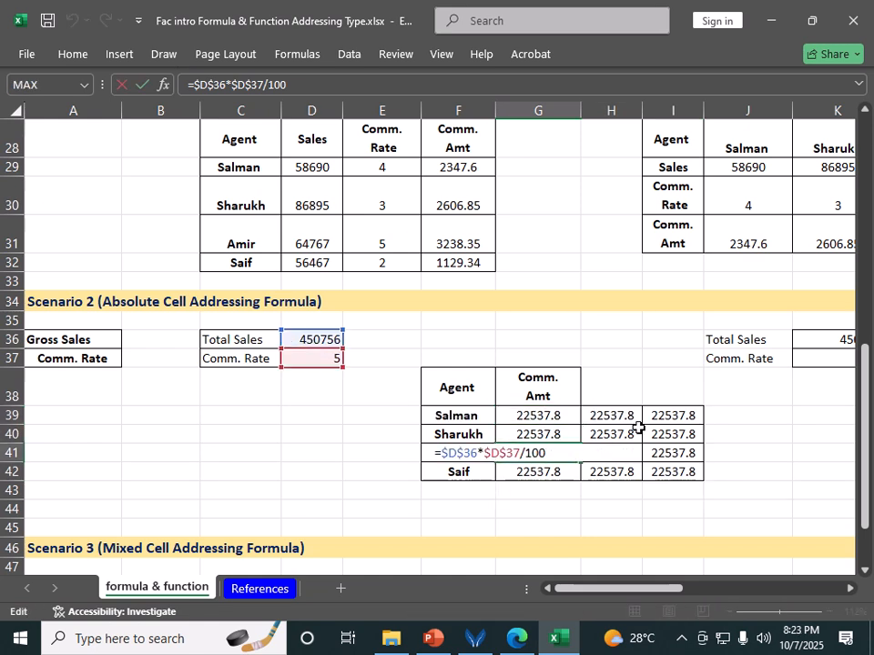
{"action": "left_click", "coordinate": [620, 415]}
{"action": "double_click", "coordinate": [620, 415]}
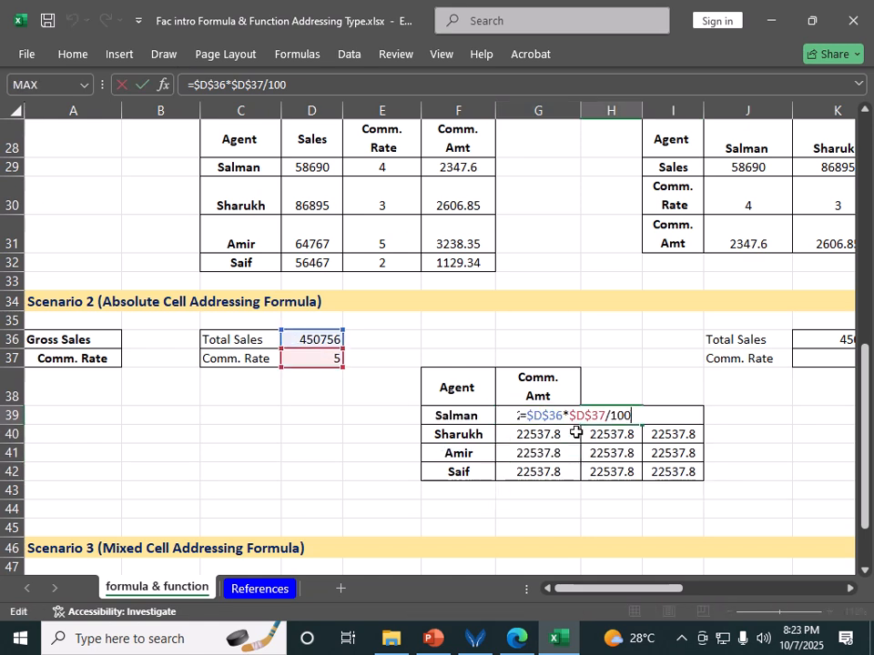
{"action": "left_click", "coordinate": [686, 450]}
{"action": "double_click", "coordinate": [669, 453]}
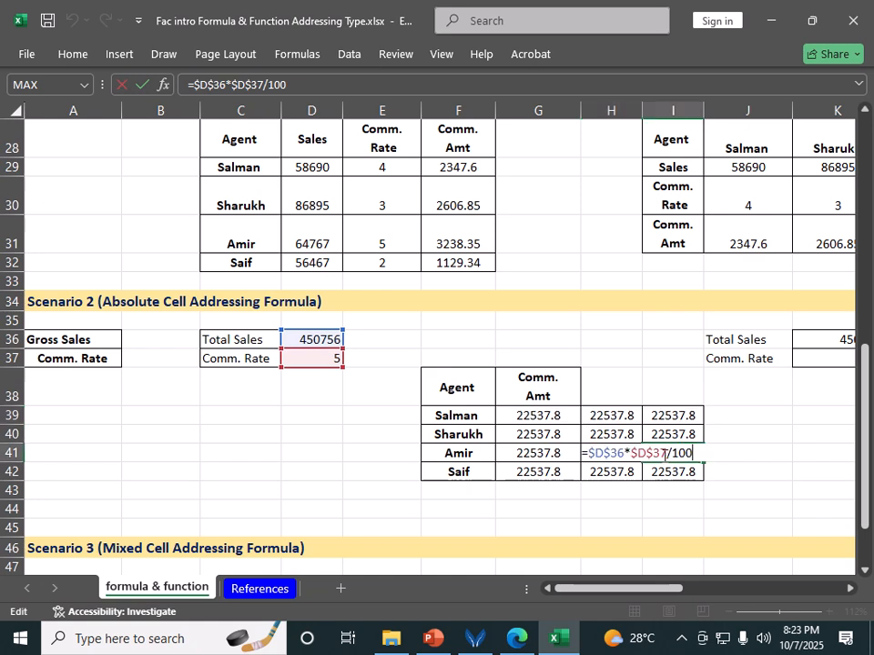
Step: Replace the Comm. Amt heading in G38 with 2020, and enter 2021 in H38 and 2022 in I38
{"action": "left_click", "coordinate": [545, 392]}
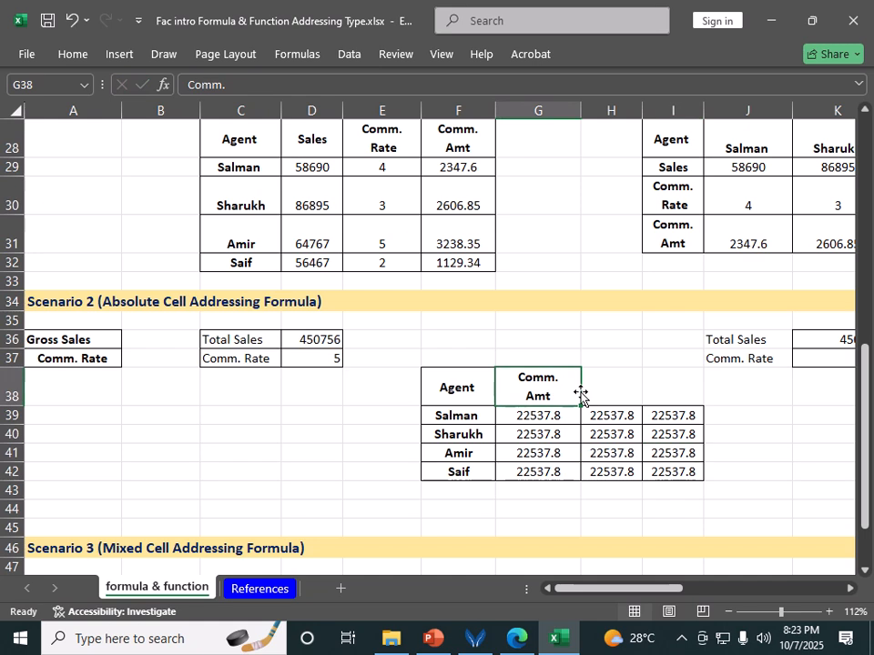
{"action": "type", "text": "2020"}
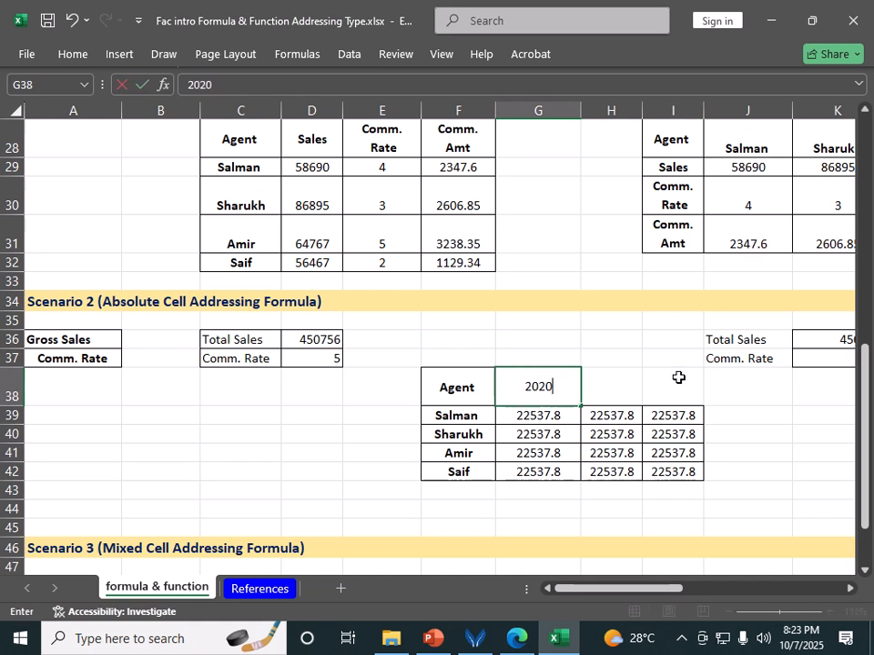
{"action": "key", "text": "Tab"}
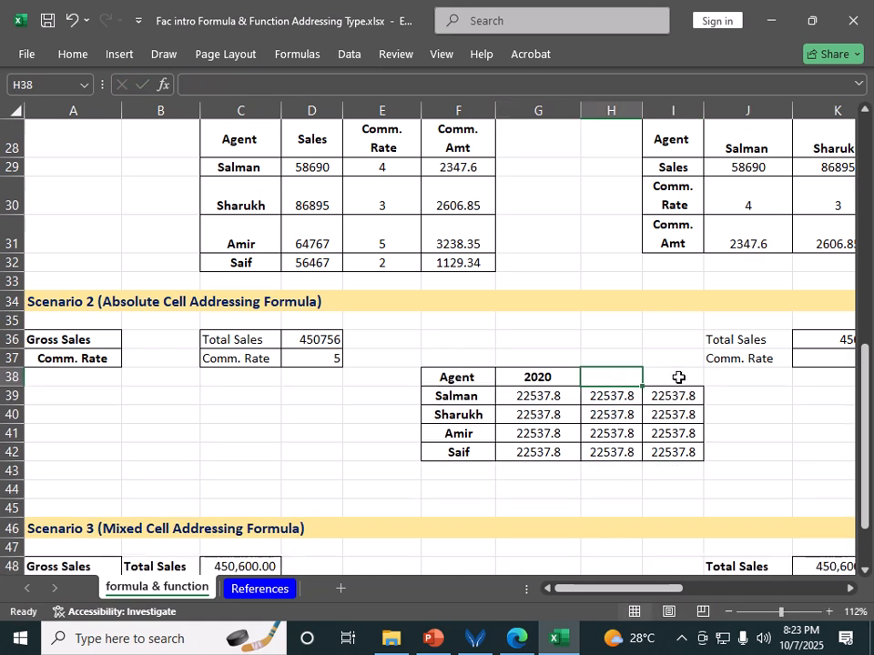
{"action": "type", "text": "2021"}
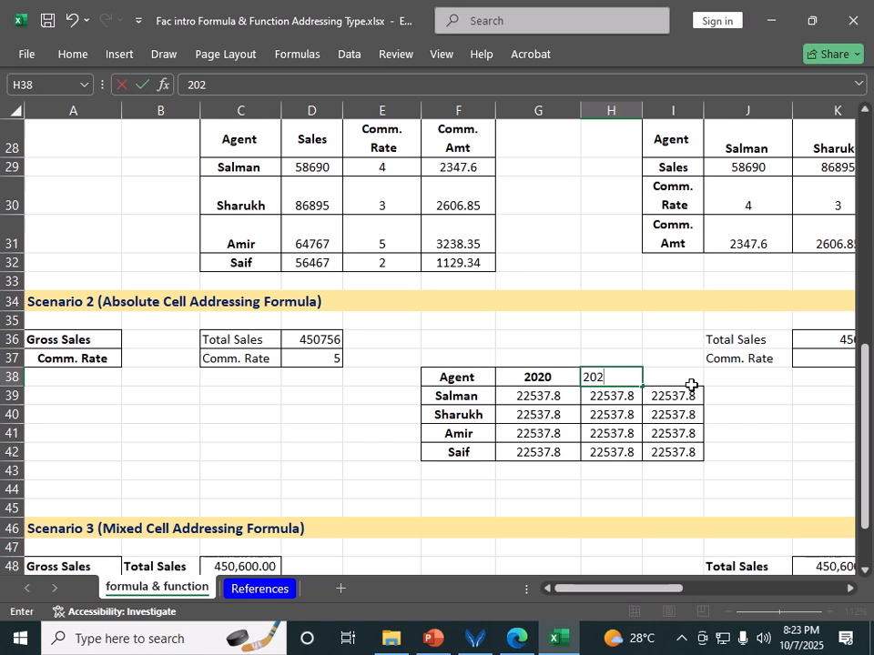
{"action": "key", "text": "Tab"}
{"action": "type", "text": "2022"}
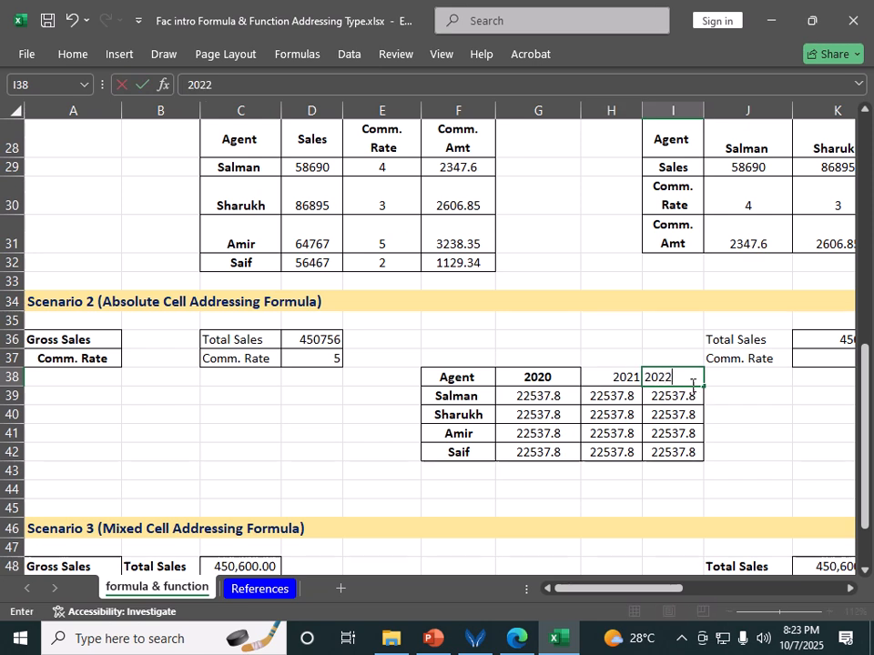
{"action": "key", "text": "Return"}
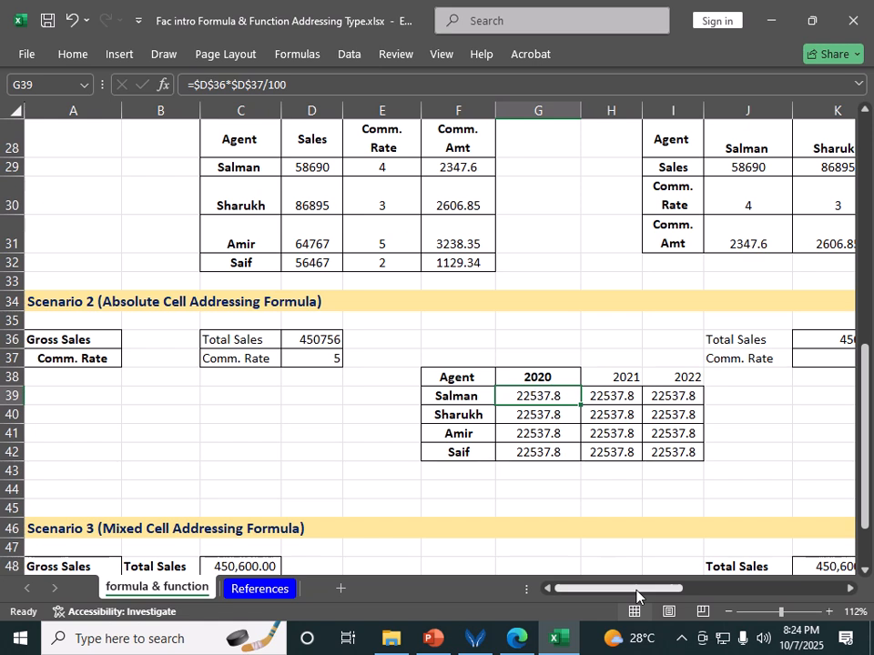
Step: Clear the commission amounts for 2019 to 2021 in N39:P42 of the second Scenario 2 table
{"action": "left_click_drag", "start_coordinate": [666, 590], "coordinate": [747, 605]}
{"action": "left_click_drag", "start_coordinate": [470, 396], "coordinate": [640, 452]}
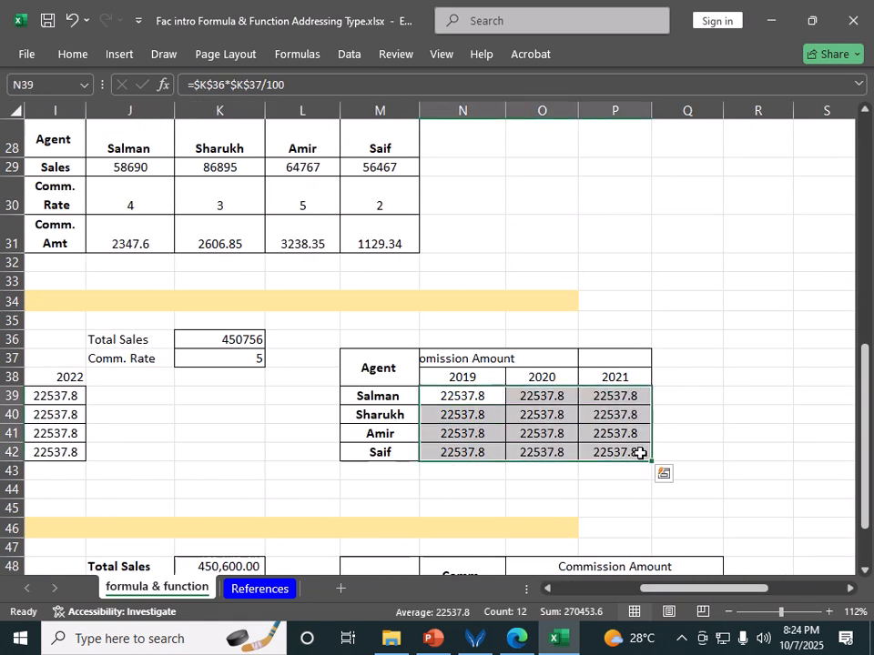
{"action": "key", "text": "Delete"}
Step: Start a formula in N39 with Total Sales cell K36, cycling through the reference types and leaving it as the absolute $K$36
{"action": "left_click", "coordinate": [478, 396]}
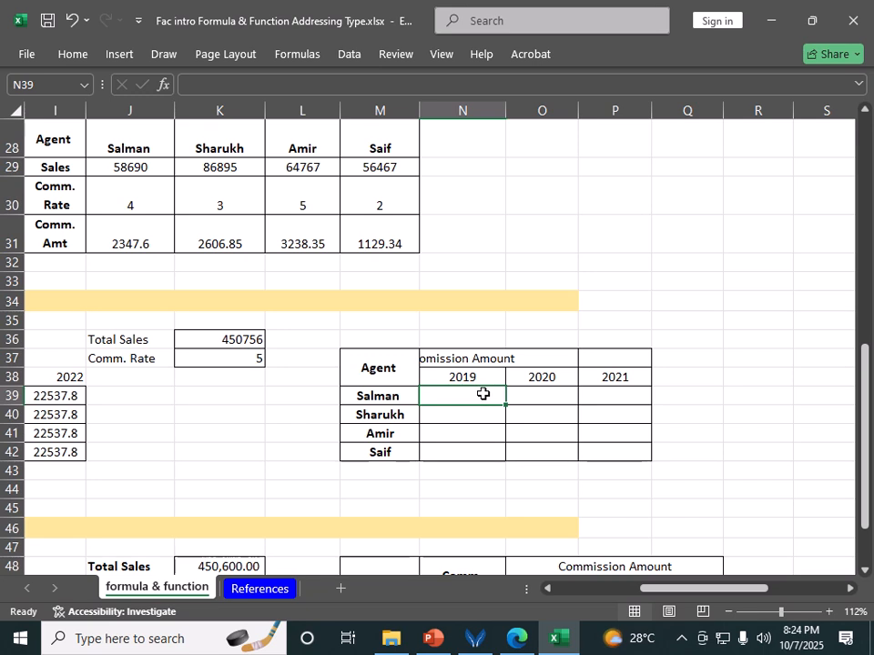
{"action": "type", "text": "="}
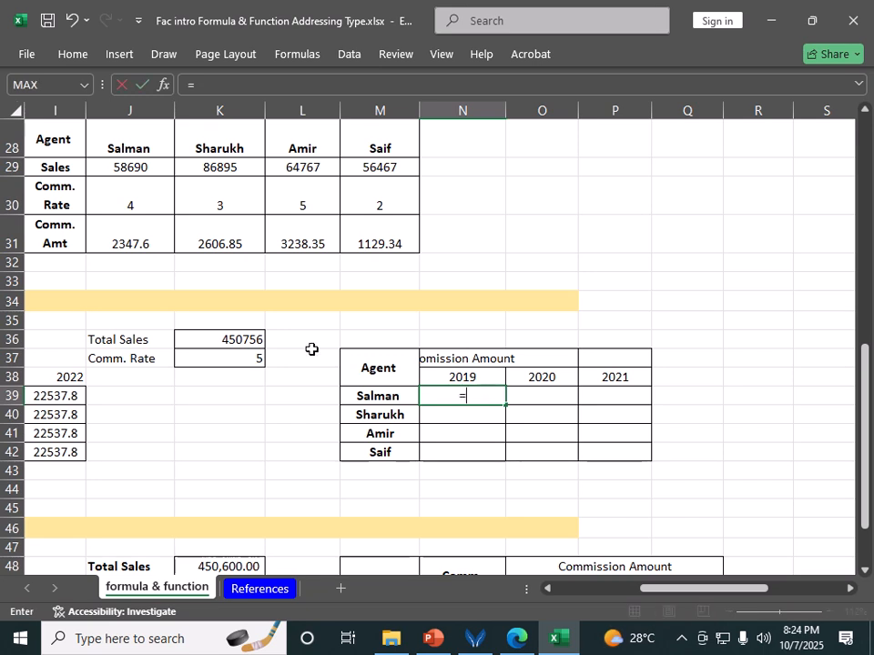
{"action": "left_click", "coordinate": [235, 336]}
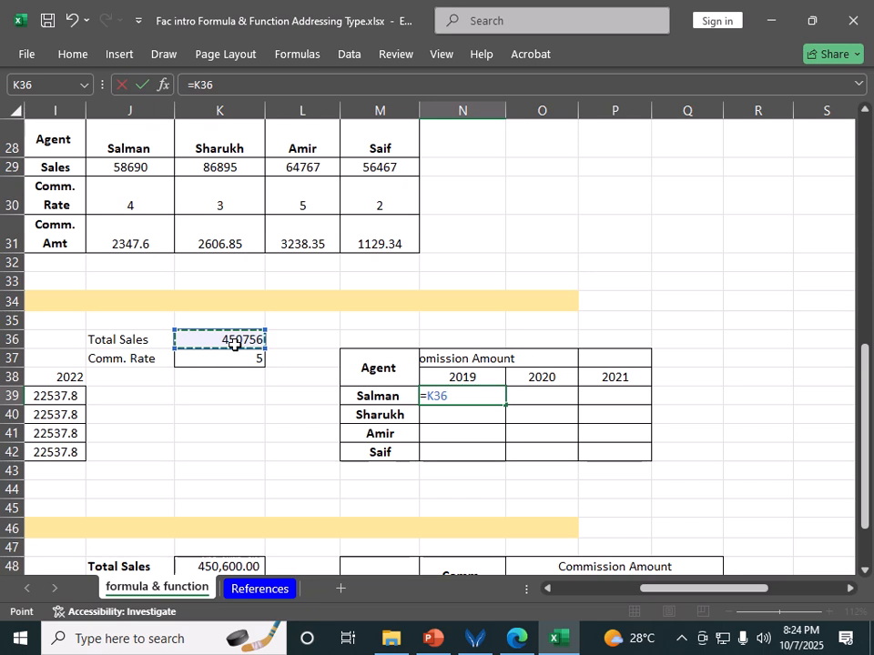
{"action": "key", "text": "F4"}
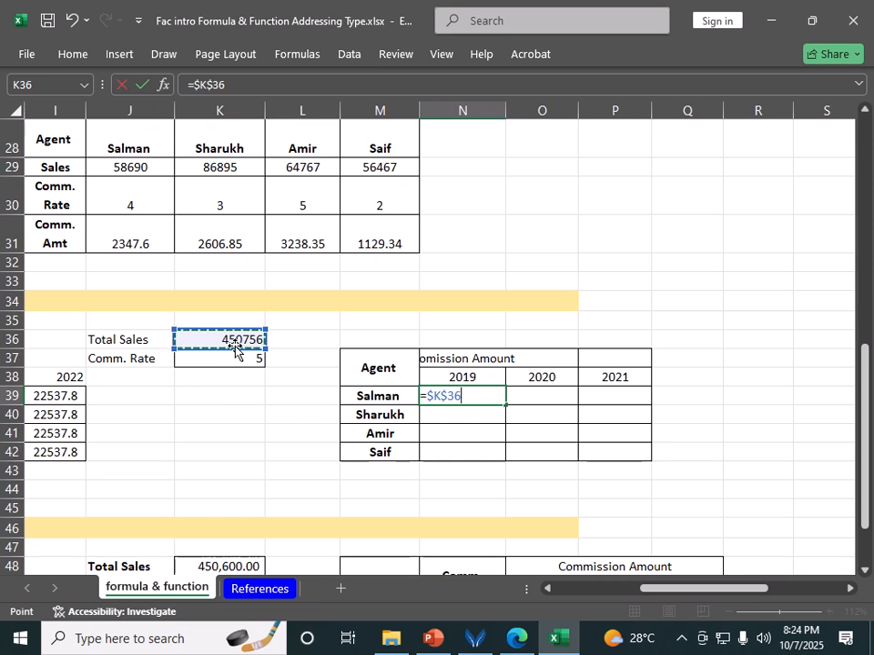
{"action": "key", "text": "F4"}
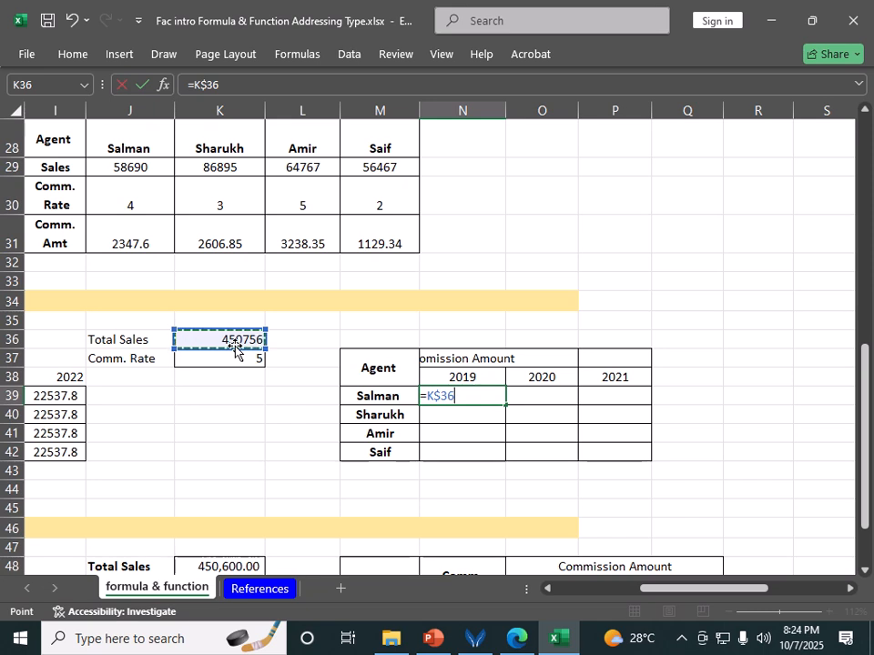
{"action": "key", "text": "F4"}
{"action": "key", "text": "F4"}
{"action": "key", "text": "F4"}
{"action": "key", "text": "F4"}
{"action": "key", "text": "F4"}
{"action": "key", "text": "F4"}
{"action": "key", "text": "F4"}
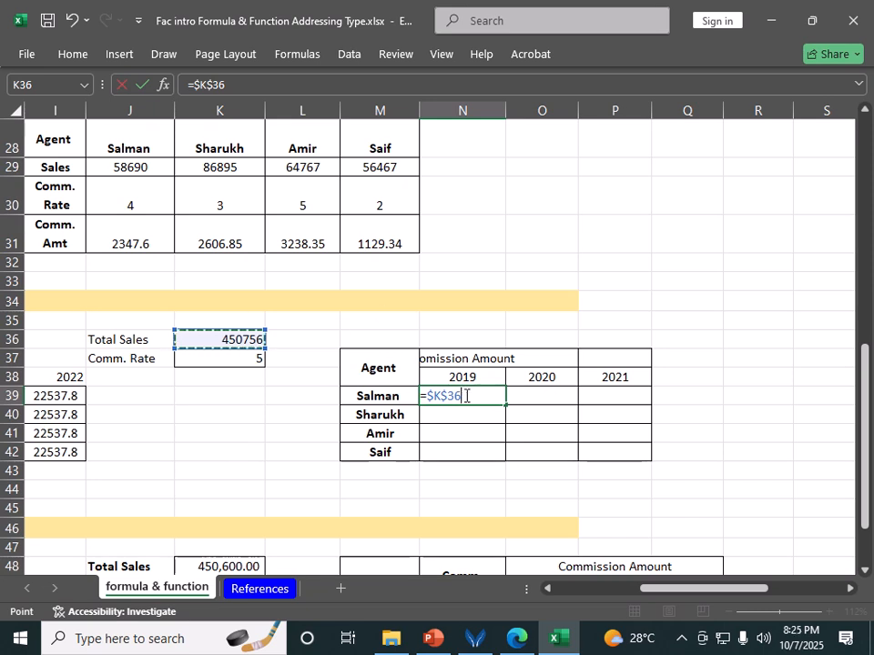
Step: Complete the N39 commission formula as =$K$36*$K$37/100, with the Comm. Rate reference made fully absolute
{"action": "type", "text": "*"}
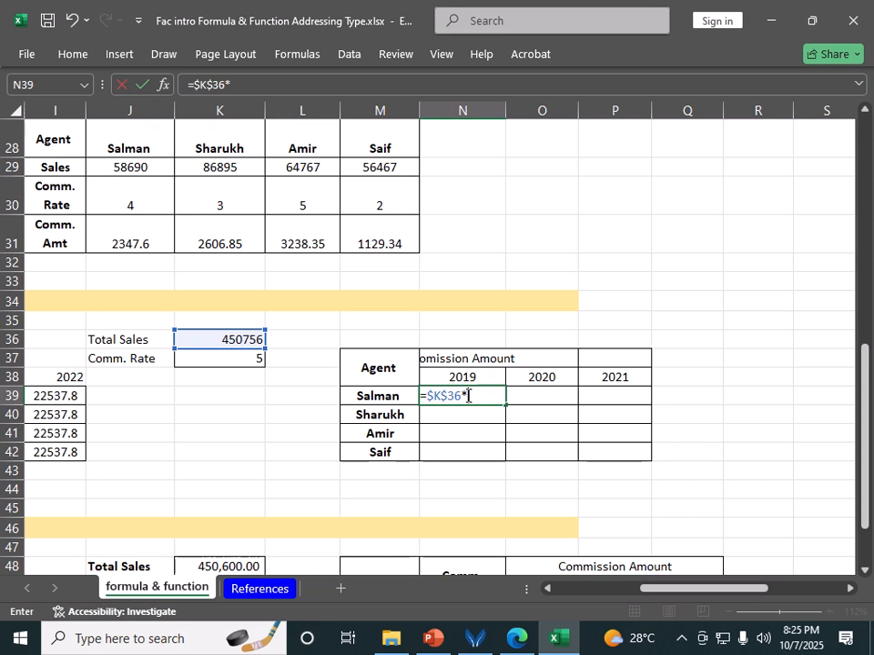
{"action": "left_click", "coordinate": [257, 359]}
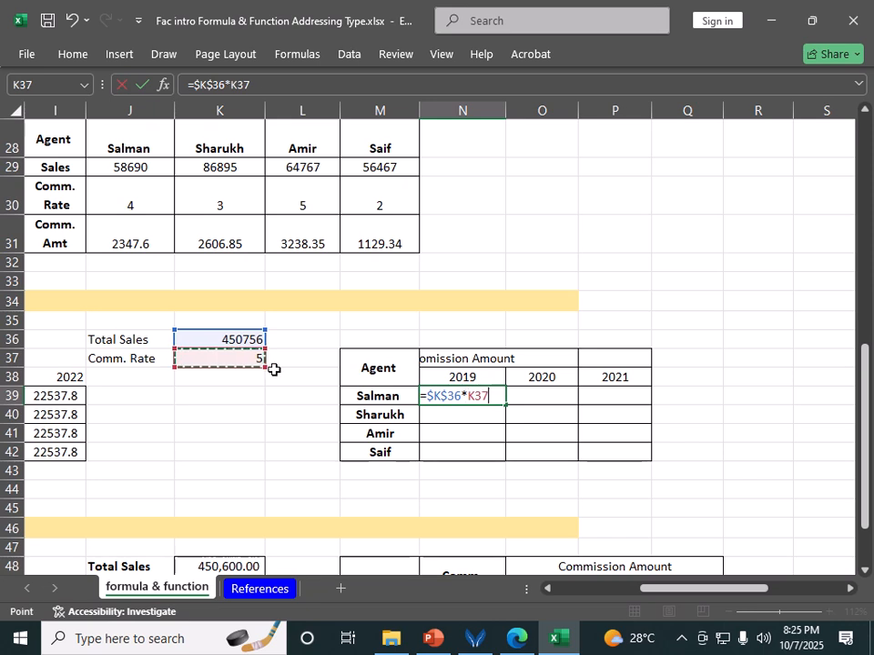
{"action": "key", "text": "F4"}
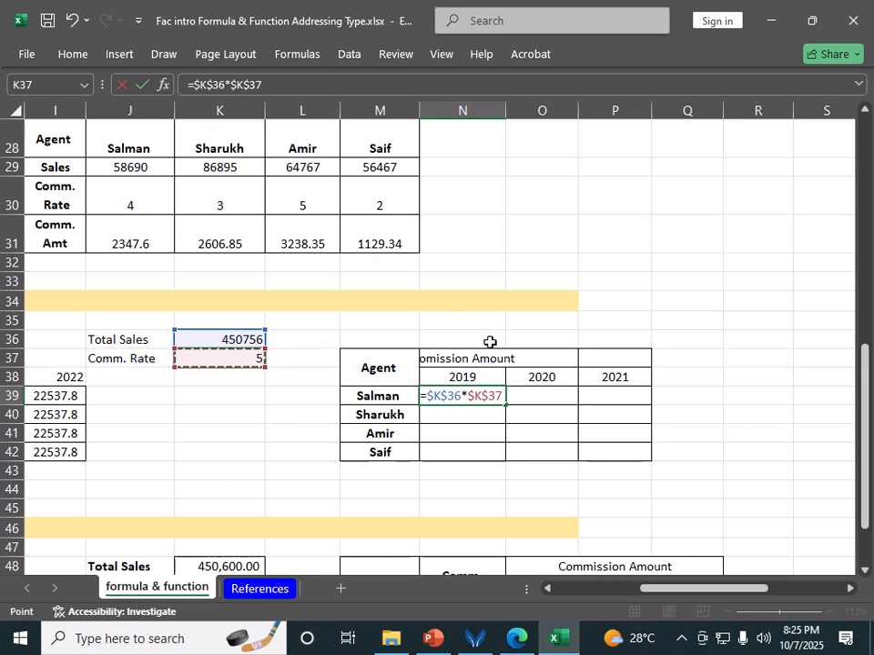
{"action": "type", "text": "/100"}
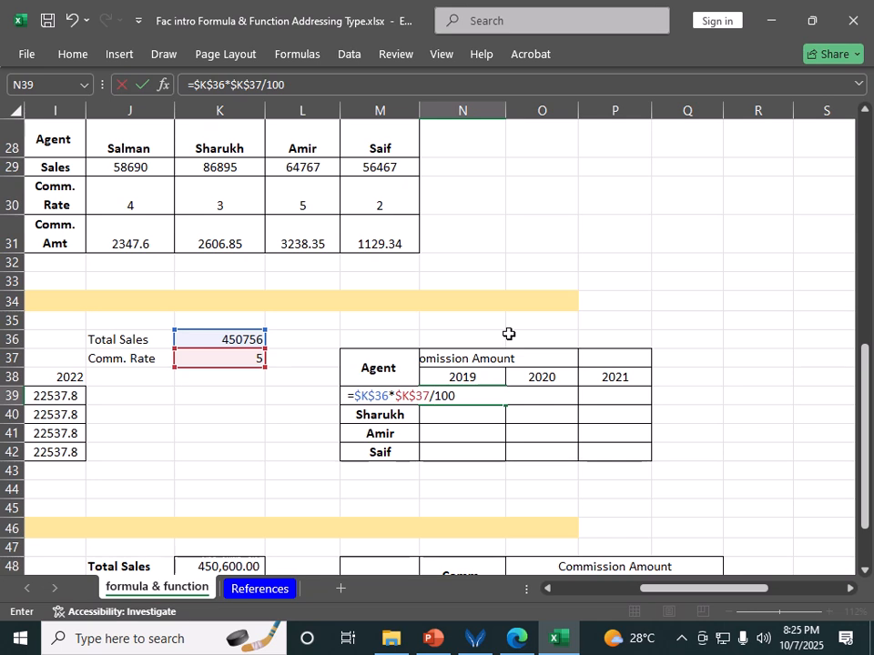
{"action": "key", "text": "Return"}
Step: Fill the N39 formula across all agents and the years 2019 to 2021, covering N39:P42
{"action": "left_click", "coordinate": [490, 395]}
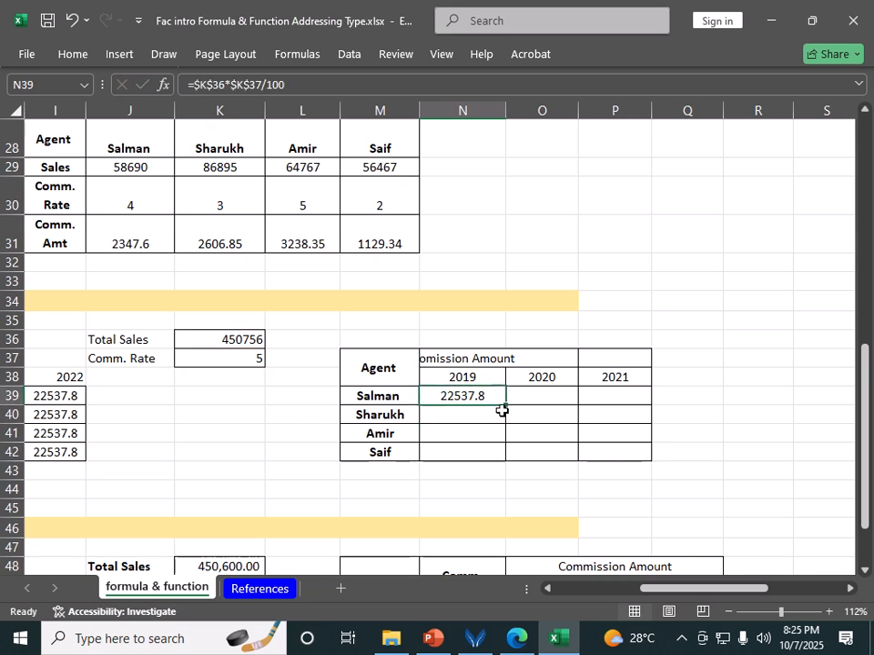
{"action": "left_click_drag", "start_coordinate": [504, 406], "coordinate": [651, 460]}
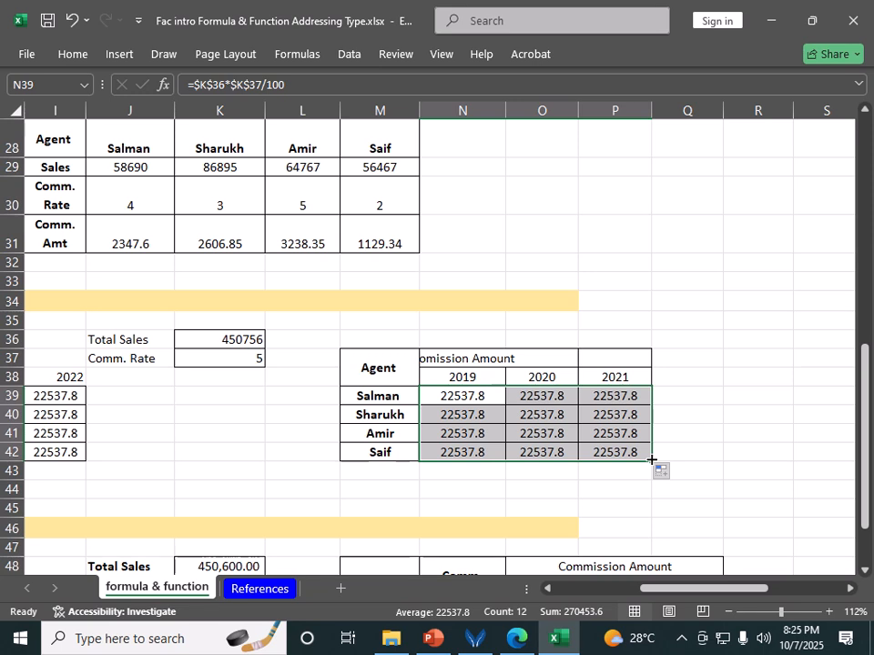
{"action": "left_click", "coordinate": [837, 397]}
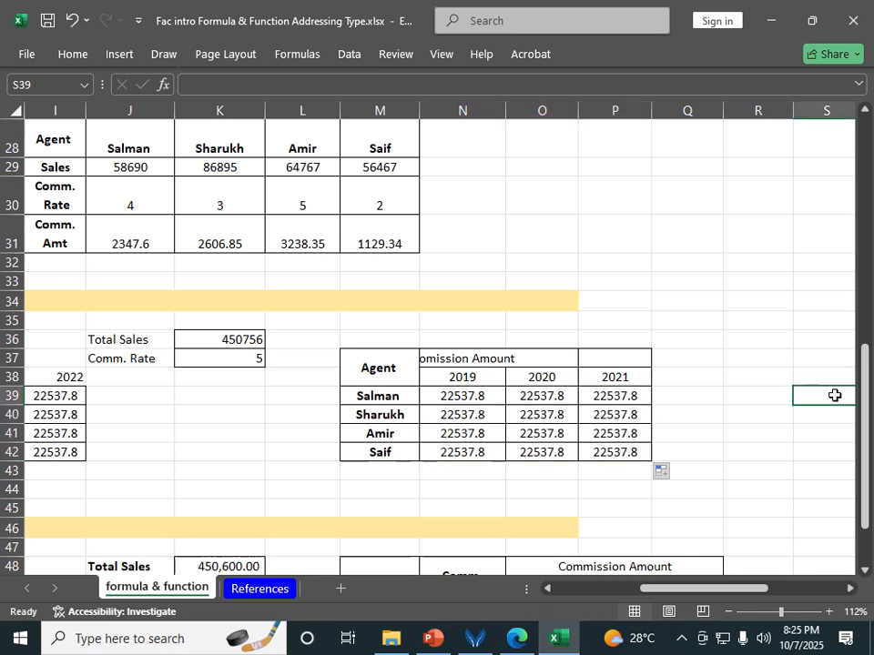
Step: Examine the references in filled cells N40, O40, P41, O42 and P39 without changing the formulas
{"action": "left_click", "coordinate": [456, 416]}
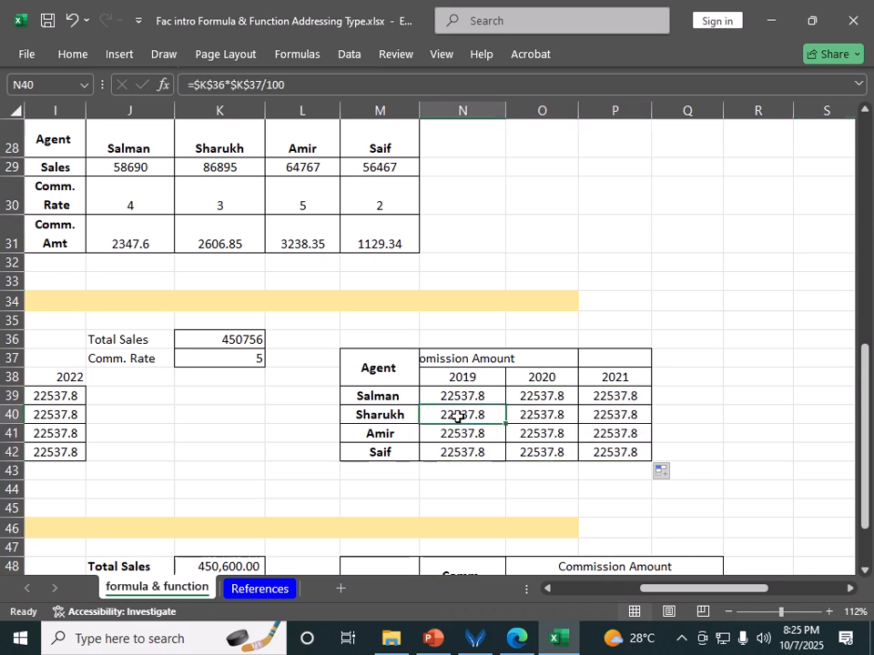
{"action": "double_click", "coordinate": [552, 421]}
{"action": "left_click", "coordinate": [596, 436]}
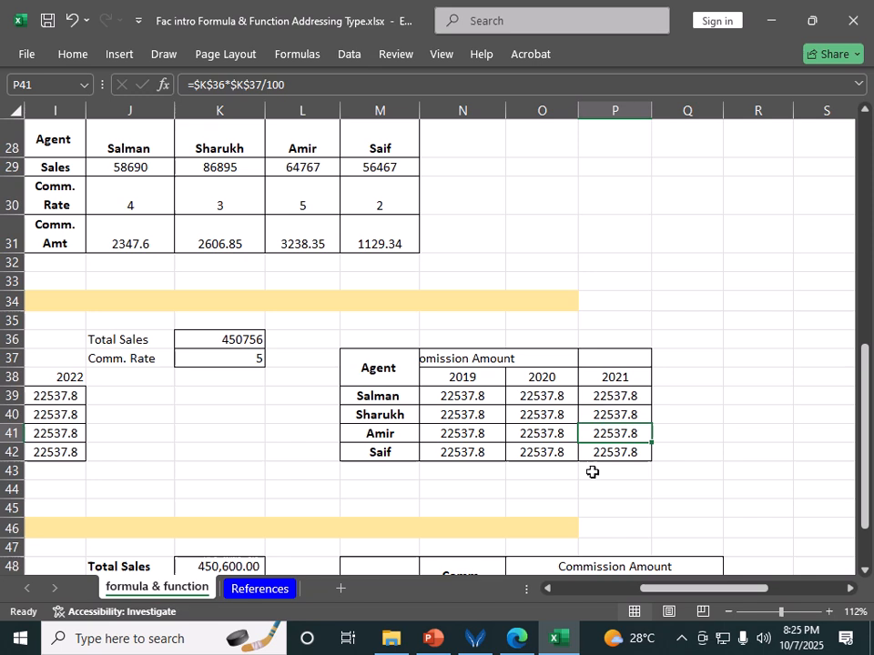
{"action": "double_click", "coordinate": [548, 454]}
{"action": "double_click", "coordinate": [610, 403]}
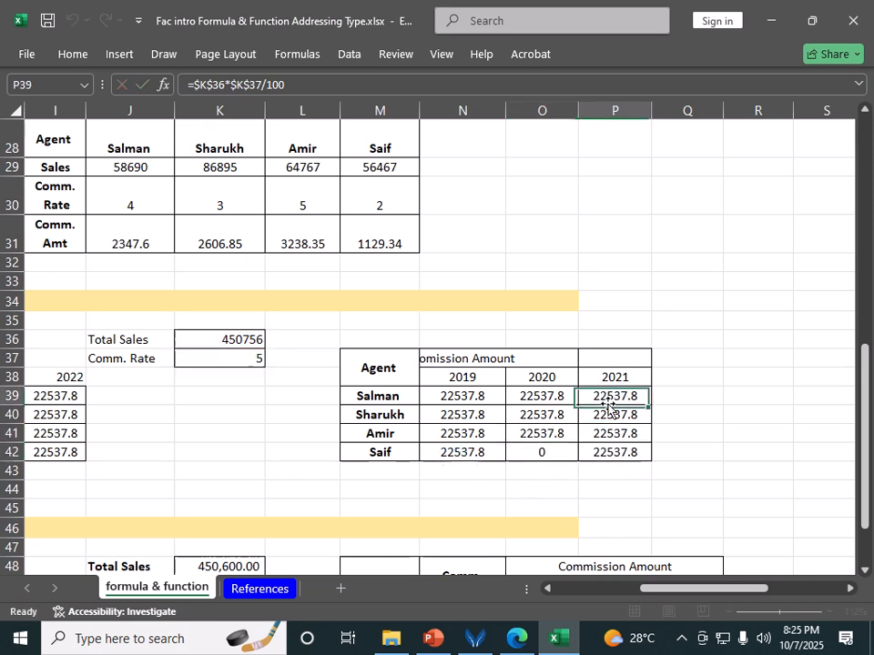
{"action": "left_click", "coordinate": [652, 508]}
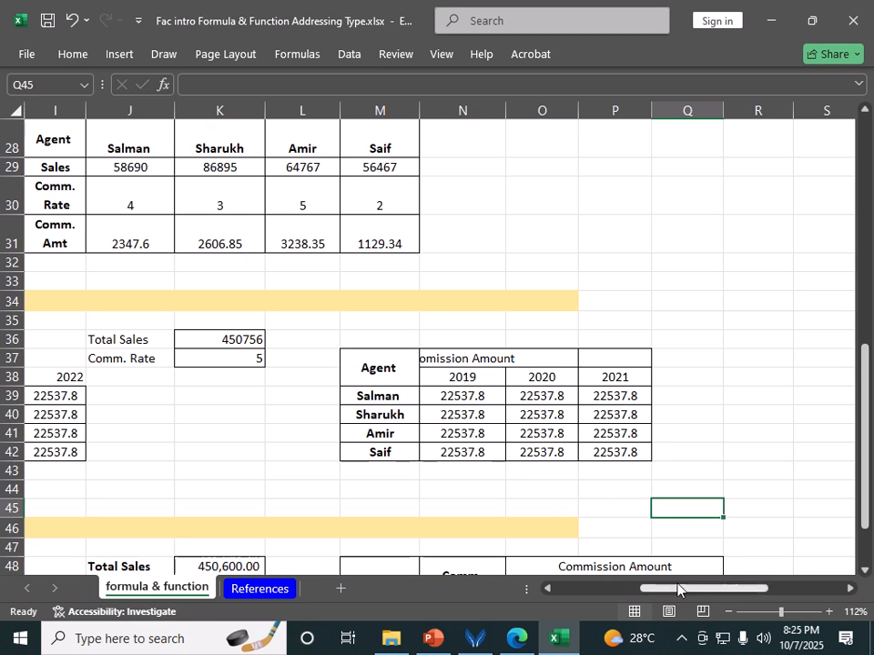
Step: Clear the Comm. Amt cells in G50:G55 of the first Scenario 3 (Mixed Cell Addressing Formula) table
{"action": "left_click_drag", "start_coordinate": [673, 588], "coordinate": [546, 578]}
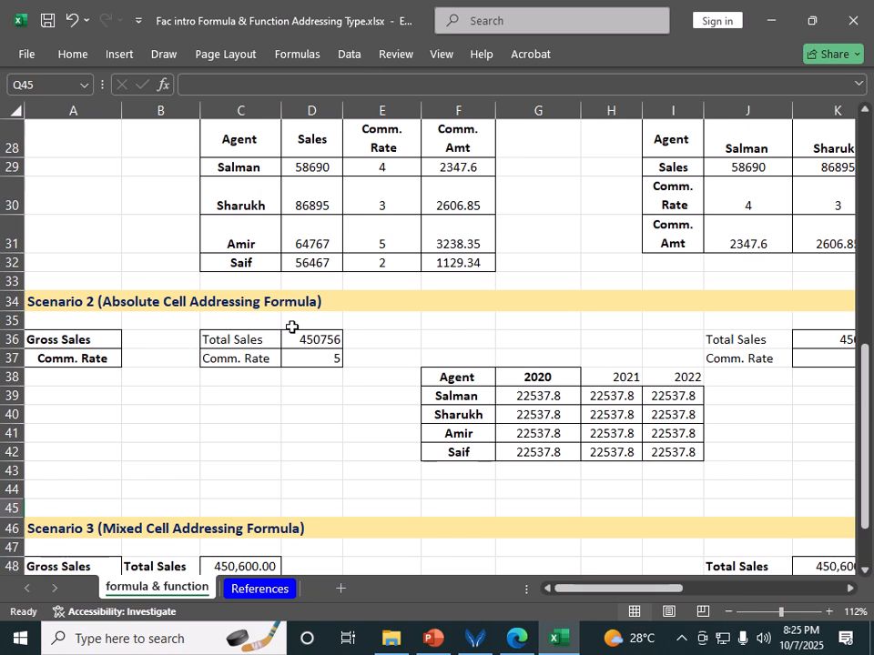
{"action": "scroll", "coordinate": [349, 326], "scroll_direction": "up", "scroll_amount": 2}
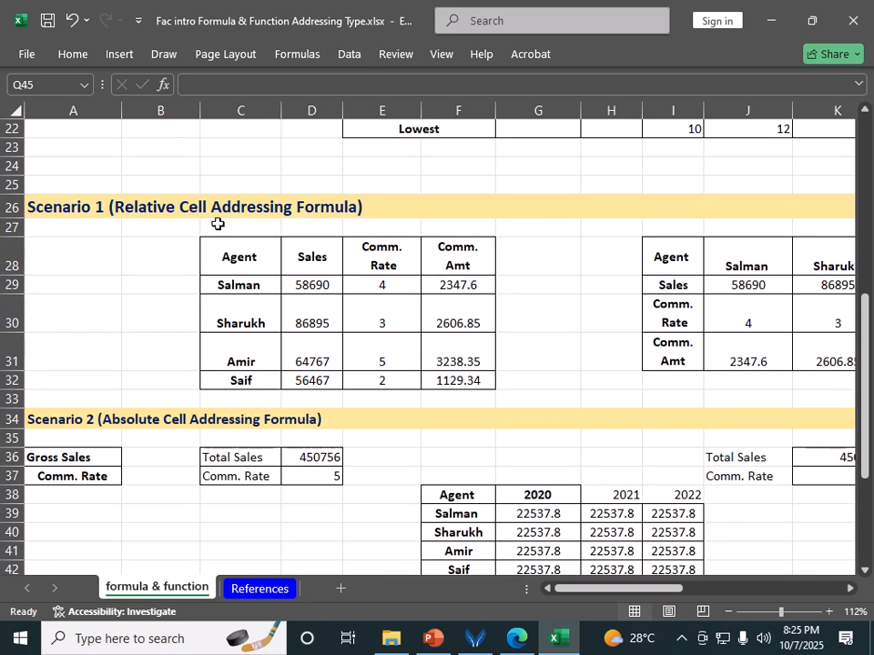
{"action": "scroll", "coordinate": [436, 294], "scroll_direction": "down", "scroll_amount": 5}
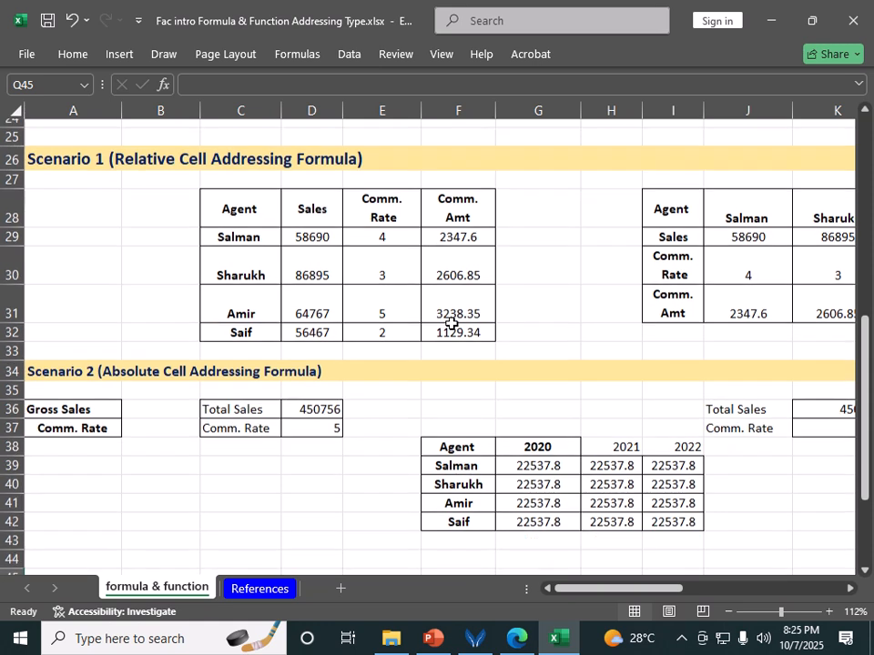
{"action": "left_click_drag", "start_coordinate": [504, 391], "coordinate": [546, 490]}
{"action": "key", "text": "Delete"}
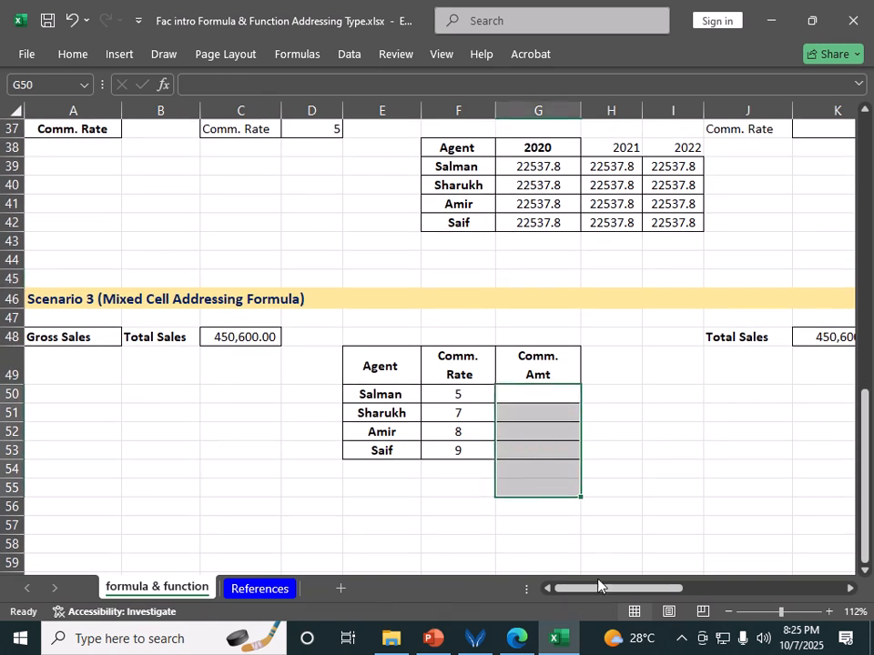
Step: Clear the commission amounts for 2019 to 2021 in the second Scenario 3 table
{"action": "left_click_drag", "start_coordinate": [599, 588], "coordinate": [678, 589]}
{"action": "left_click_drag", "start_coordinate": [576, 394], "coordinate": [743, 500]}
{"action": "key", "text": "Delete"}
{"action": "left_click", "coordinate": [507, 542]}
{"action": "left_click_drag", "start_coordinate": [657, 594], "coordinate": [553, 607]}
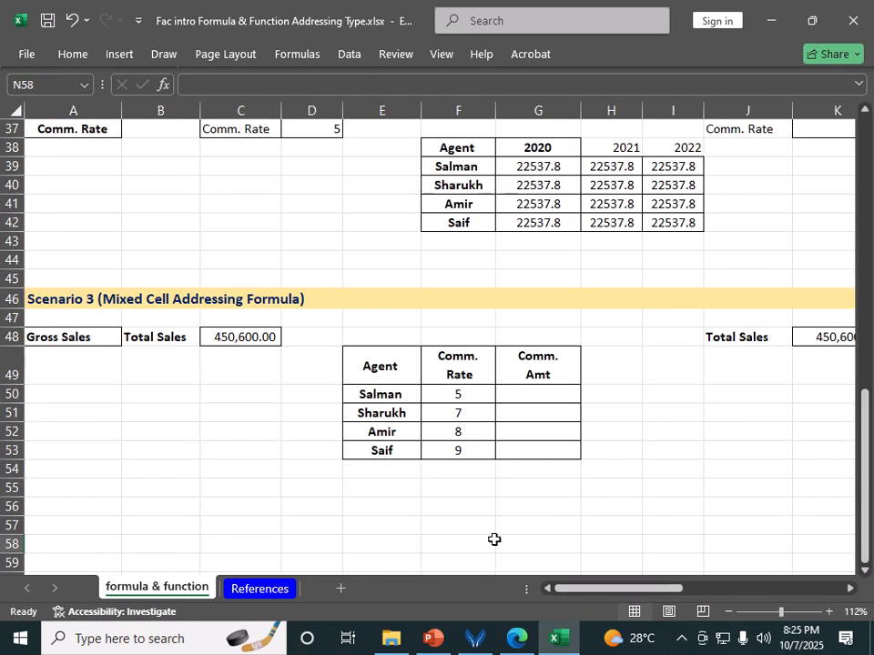
Step: Examine the Total Sales cells and the Comm. Rate and commission columns of both Scenario 3 tables
{"action": "left_click", "coordinate": [403, 504]}
{"action": "scroll", "coordinate": [432, 511], "scroll_direction": "down", "scroll_amount": 1}
{"action": "scroll", "coordinate": [432, 514], "scroll_direction": "down", "scroll_amount": 1}
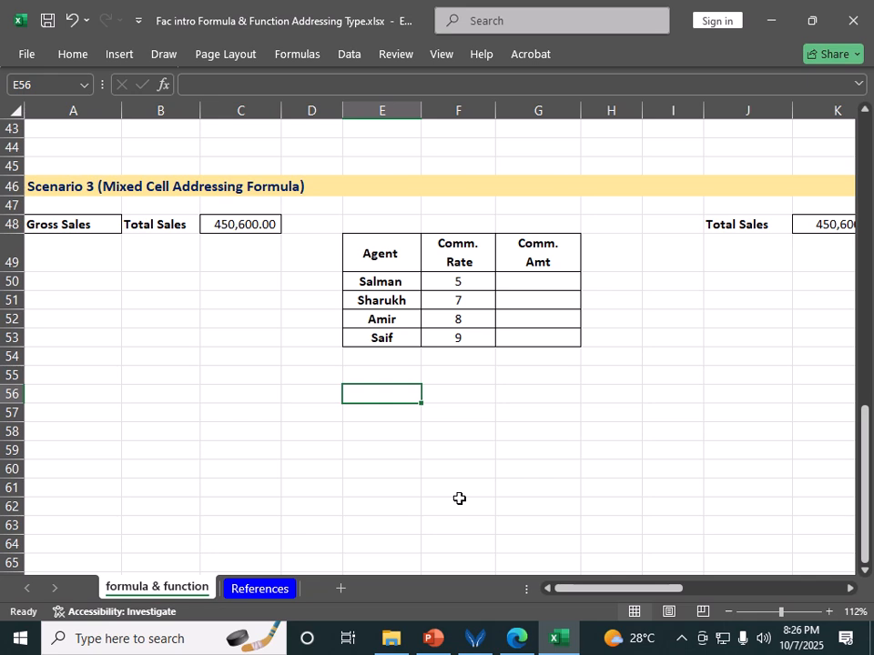
{"action": "left_click", "coordinate": [541, 284]}
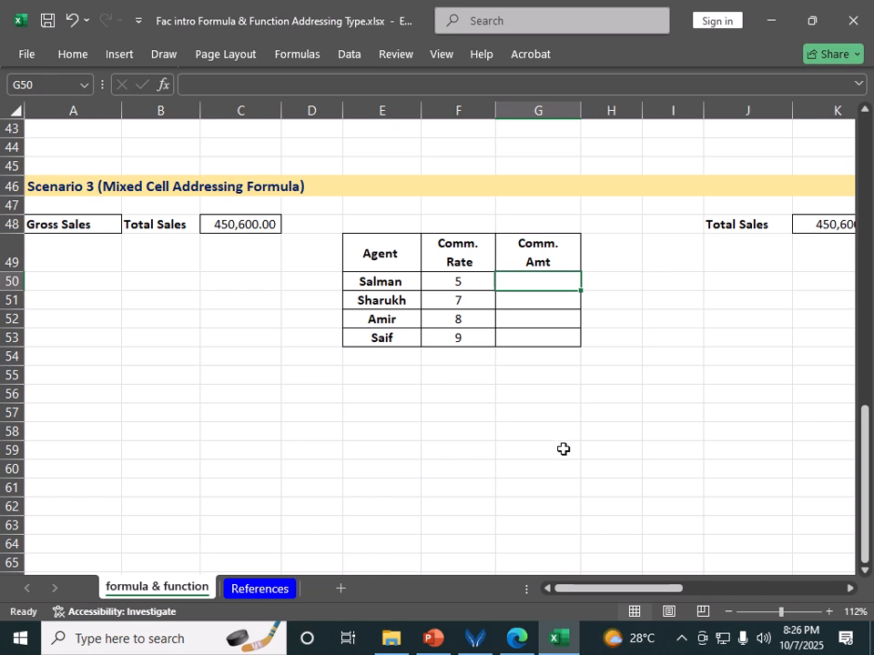
{"action": "left_click_drag", "start_coordinate": [656, 598], "coordinate": [749, 601]}
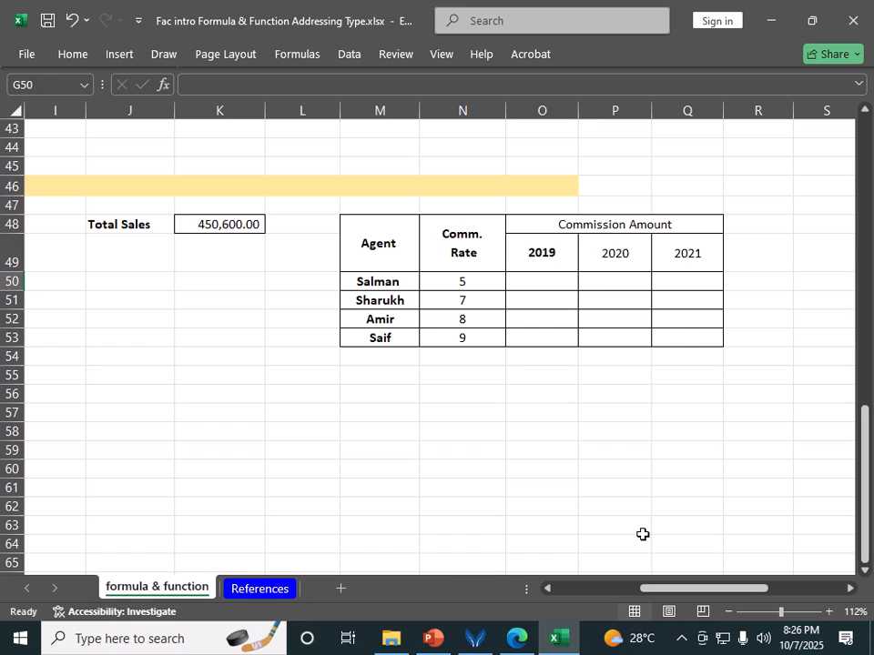
{"action": "left_click_drag", "start_coordinate": [664, 591], "coordinate": [572, 584]}
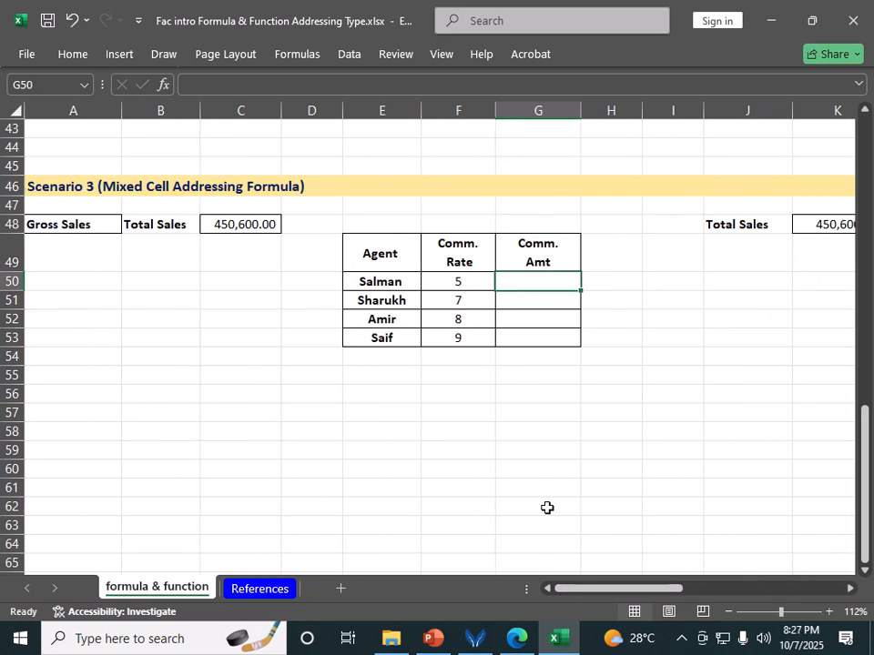
{"action": "left_click_drag", "start_coordinate": [661, 589], "coordinate": [707, 601]}
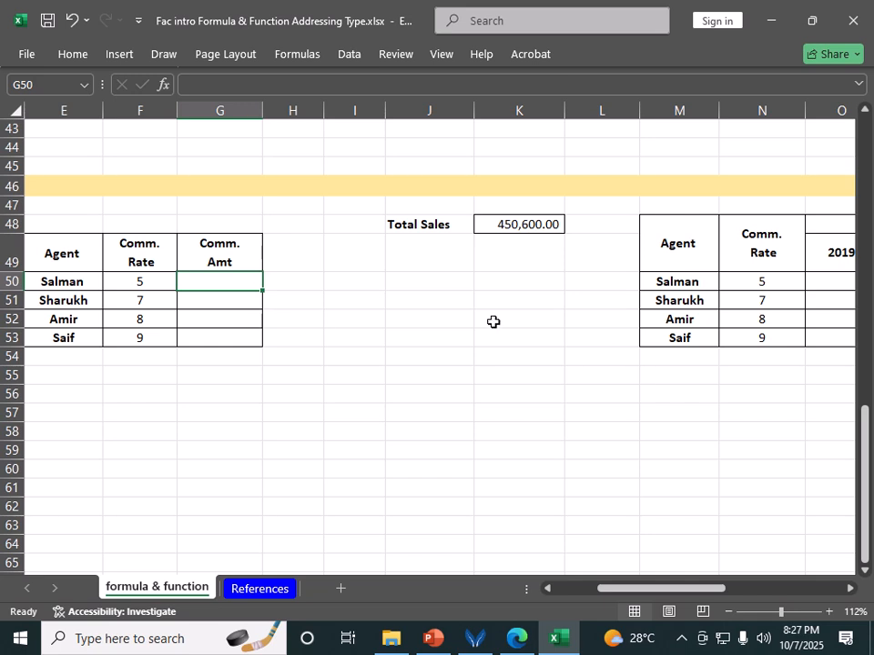
Step: Switch to the Advanced Excel.pptx presentation in PowerPoint
{"action": "left_click", "coordinate": [444, 642]}
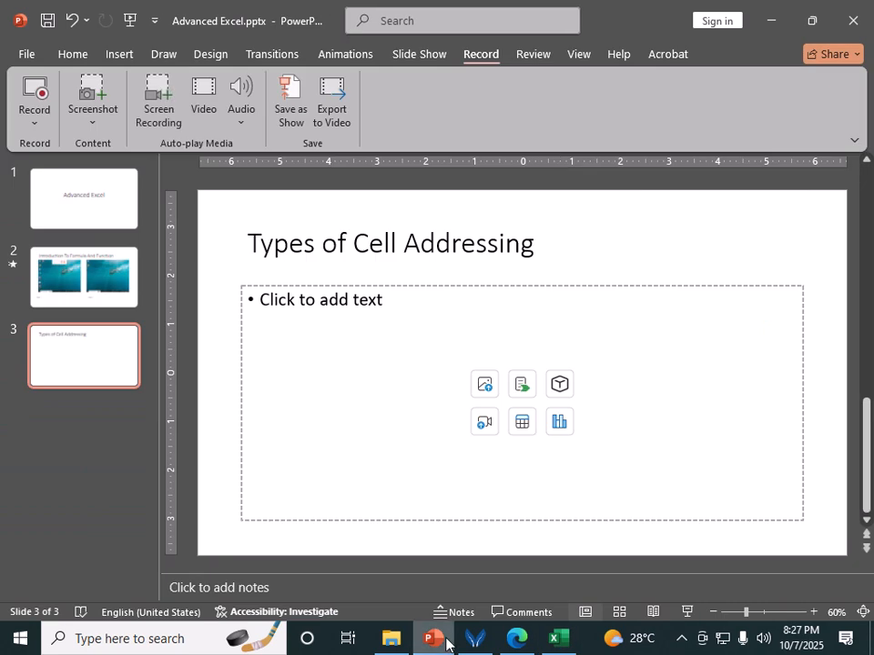